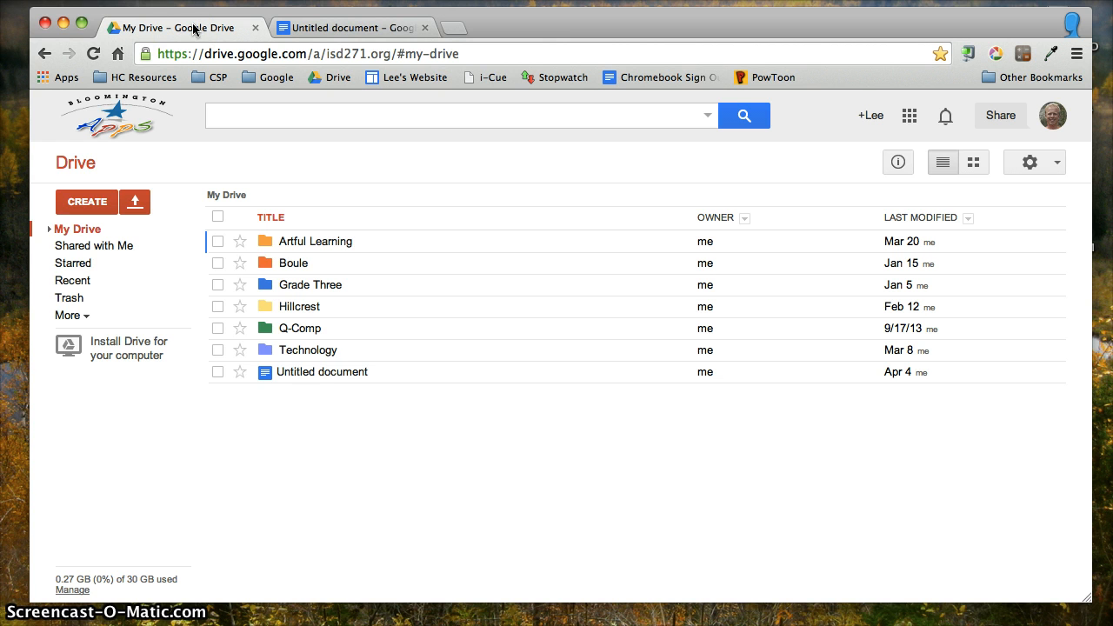
Create a new form in Drive, browse the available themes and keep the Default theme.
click(91, 200)
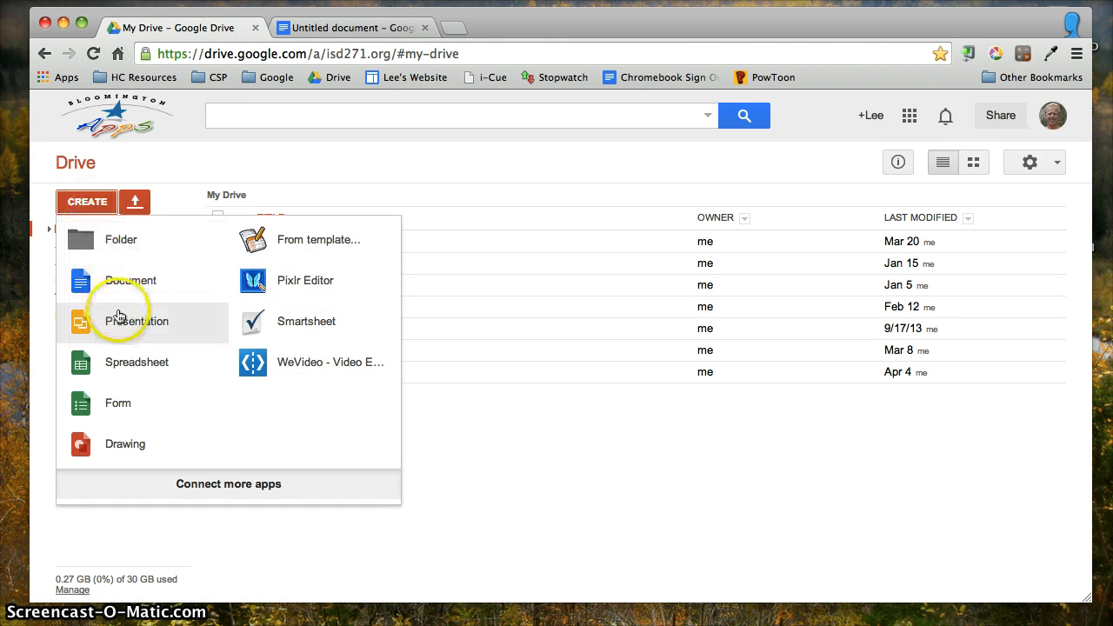
click(151, 402)
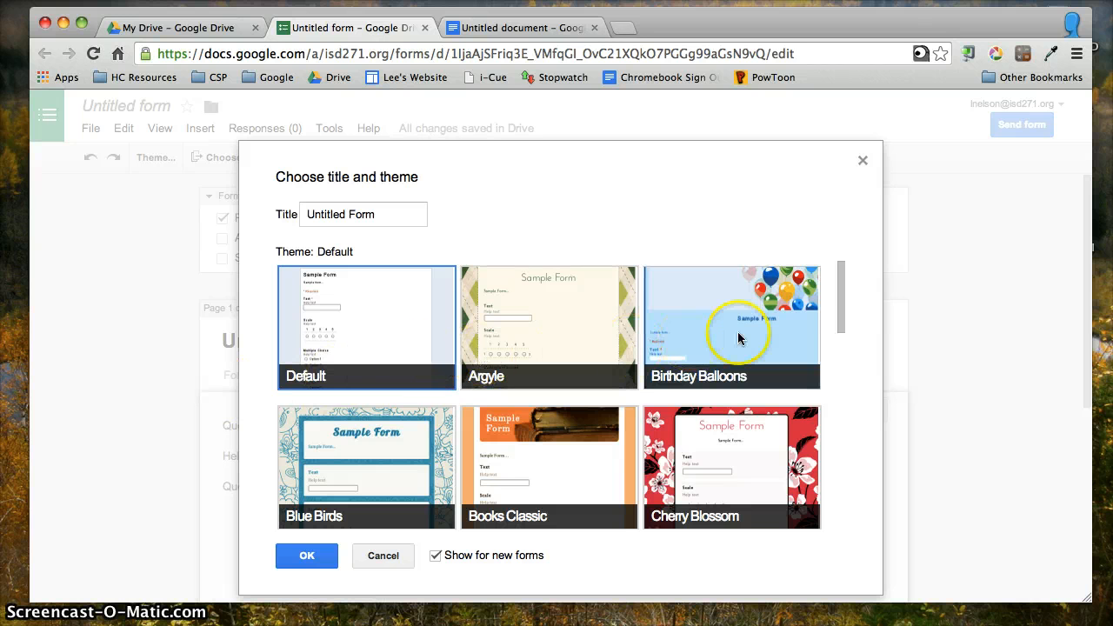
scroll(841, 326, down, 2)
scroll(840, 329, down, 3)
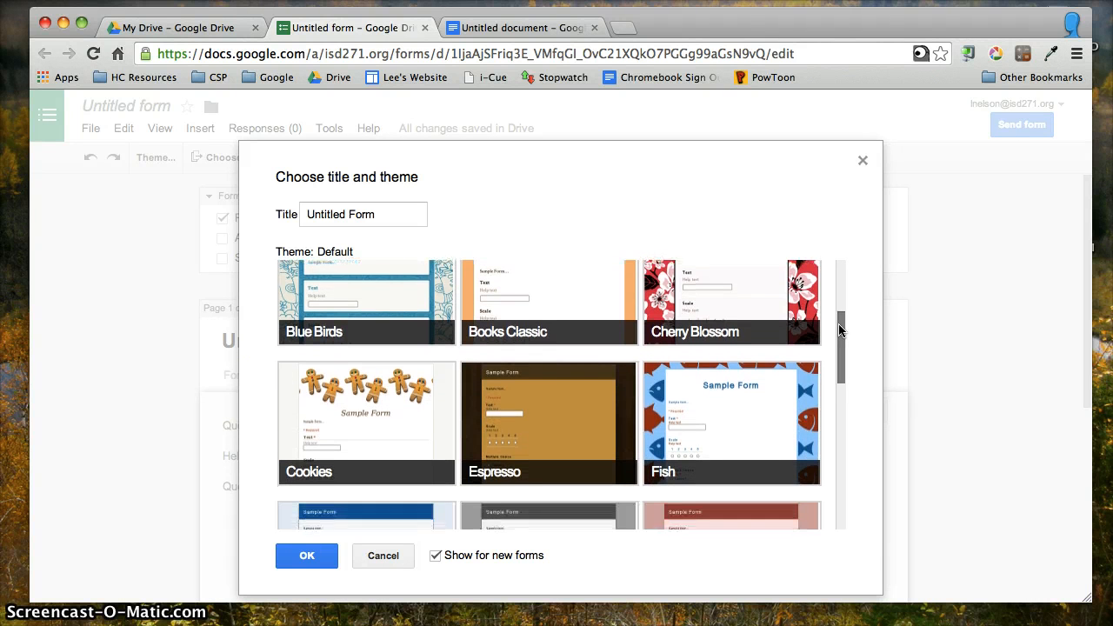
scroll(840, 330, up, 2)
scroll(841, 330, up, 3)
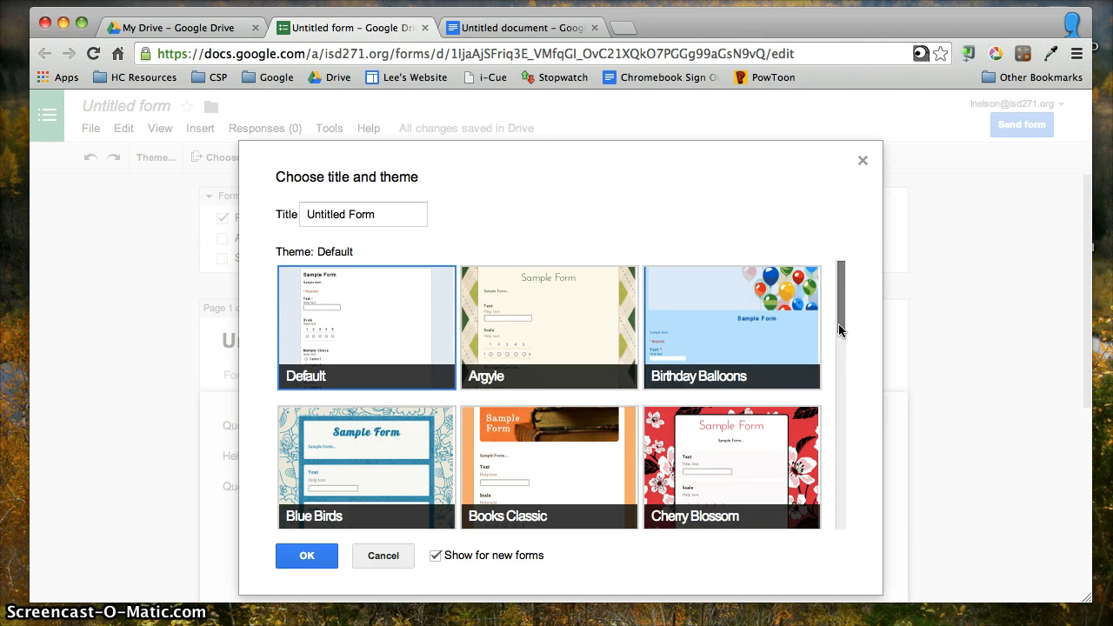
click(387, 329)
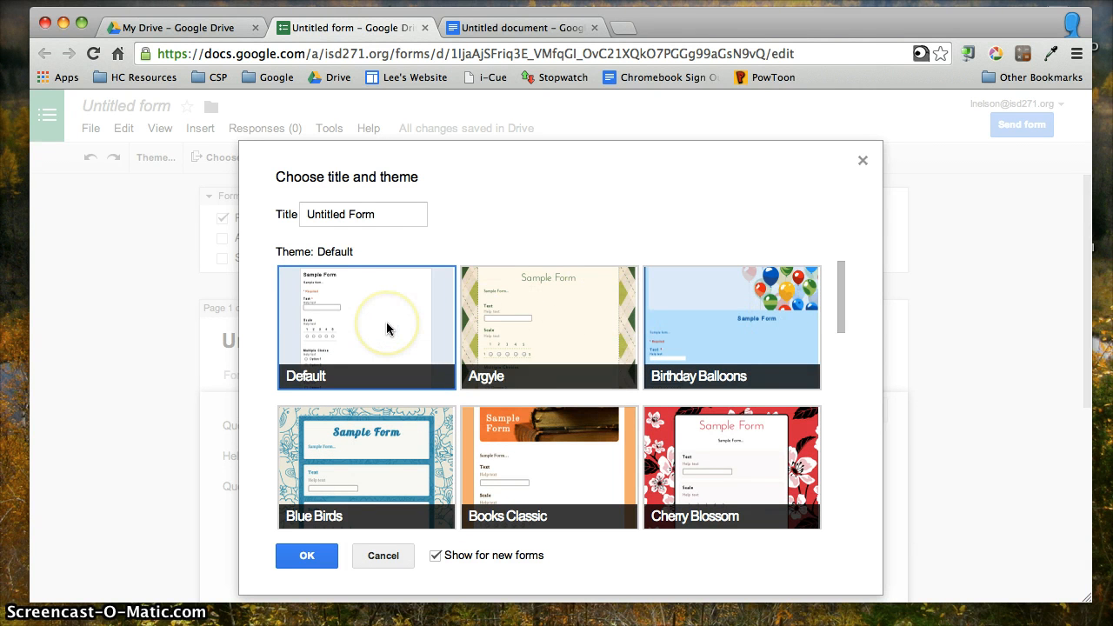
Title the form with the author's first name in the possessive followed by "Quiz on Martin Luther King, Jr." and accept the setup.
drag(411, 214, 310, 215)
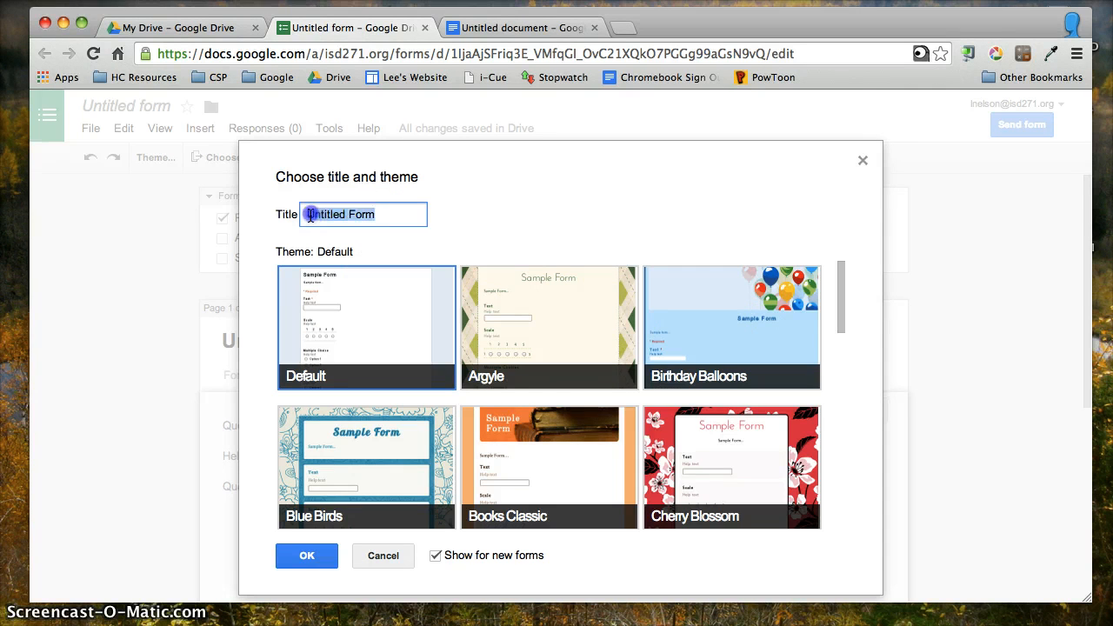
text(Lee's)
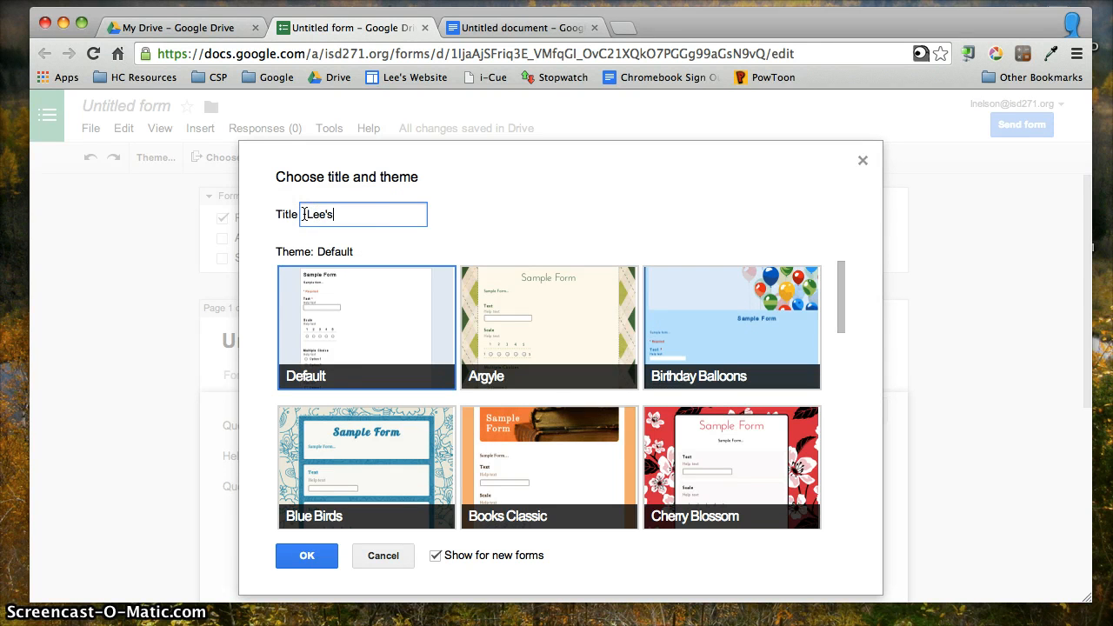
text( Quiz)
text( on Martin)
text( Luther Kin)
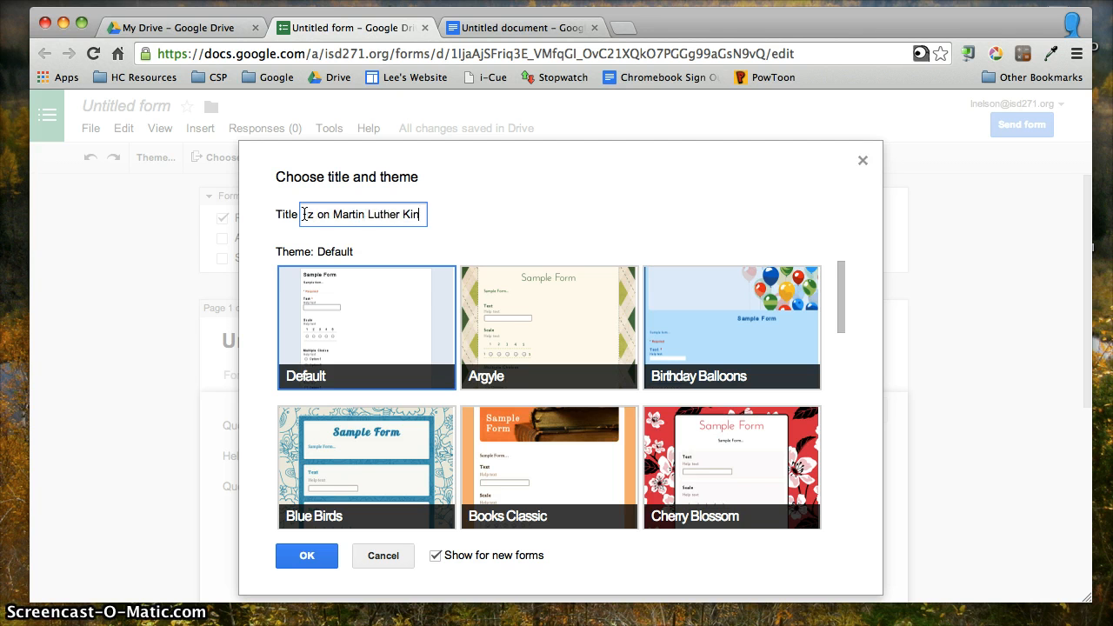
text(g, Jr.)
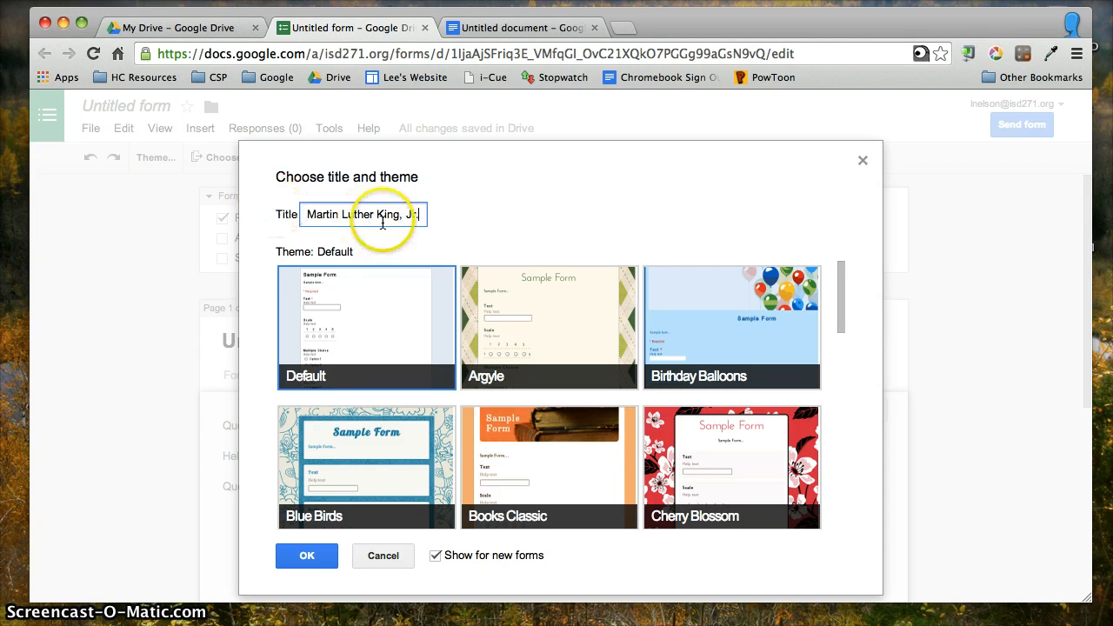
scroll(383, 224, left, 2)
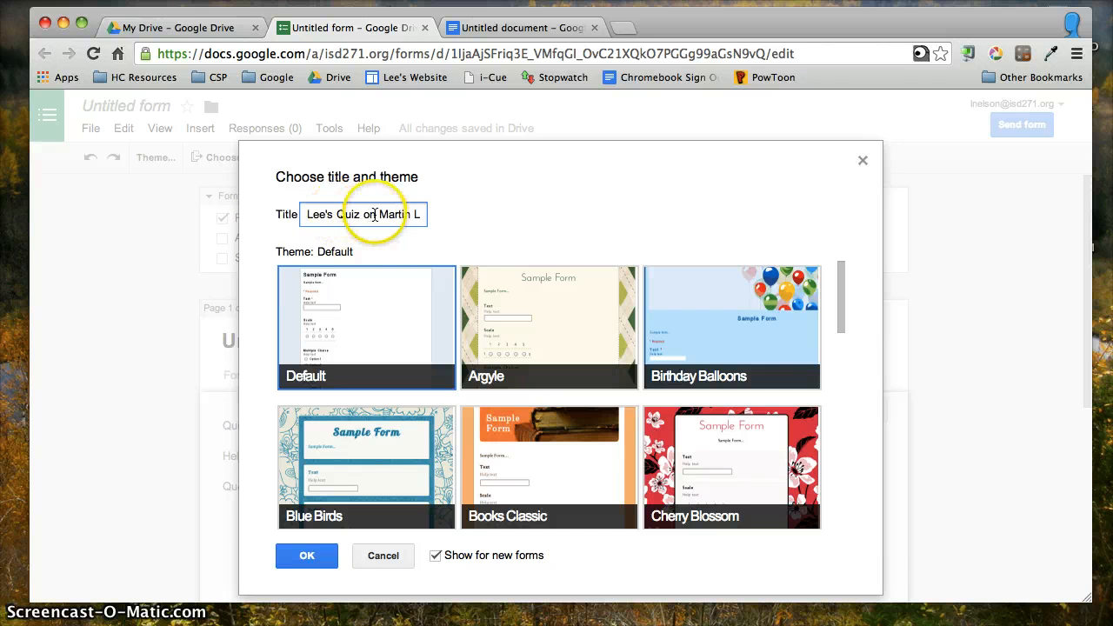
scroll(387, 215, right, 2)
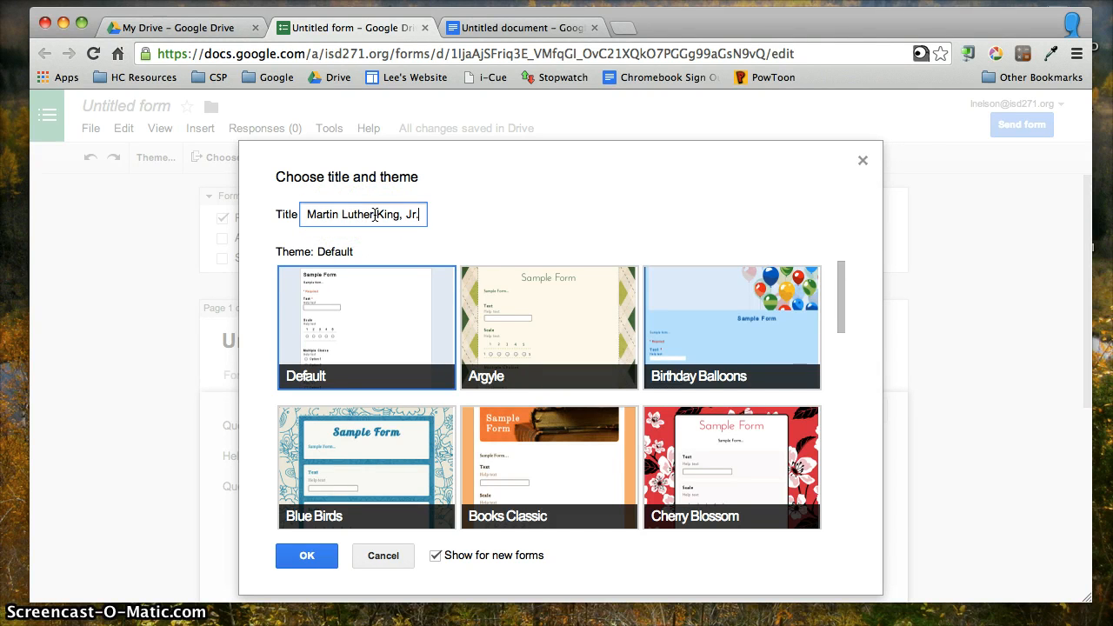
click(305, 552)
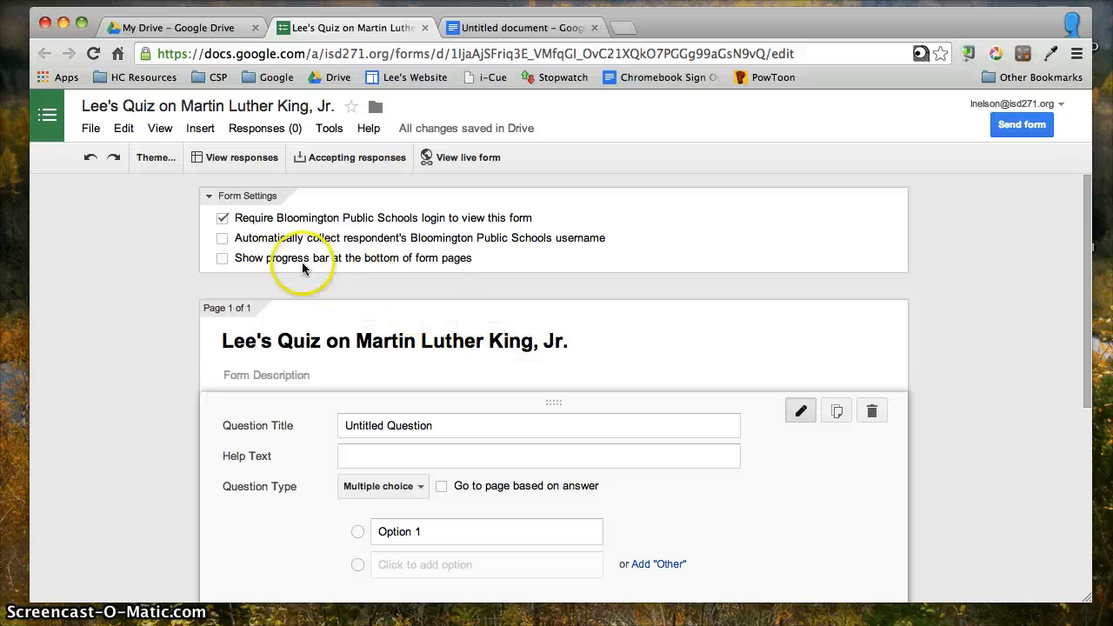
Enable automatic collection of the respondent's Bloomington Public Schools username in the form settings.
click(222, 237)
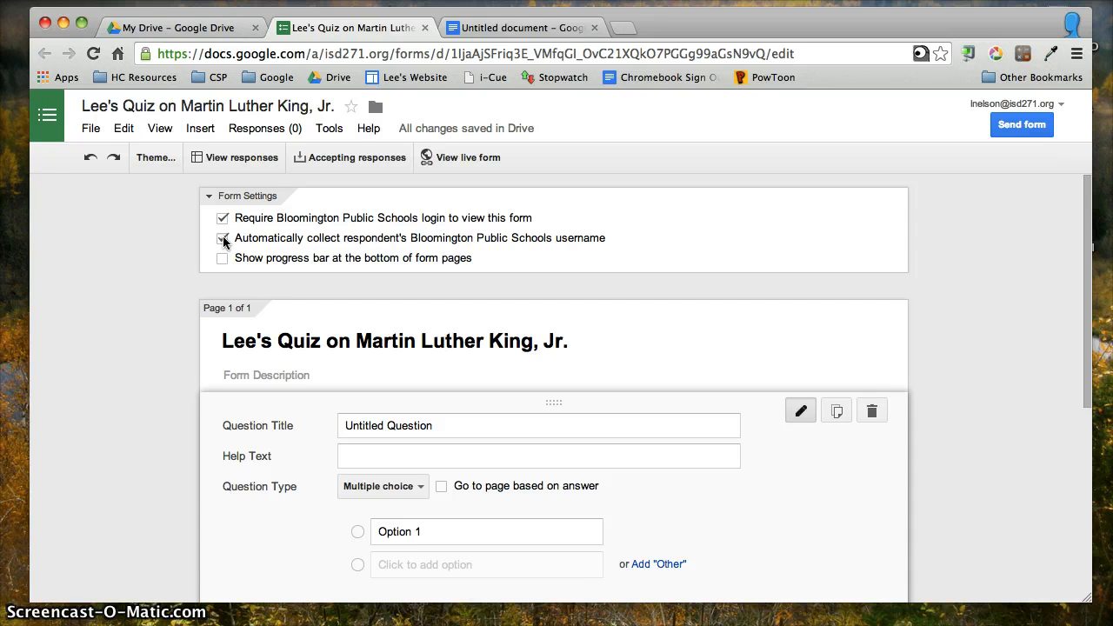
click(161, 246)
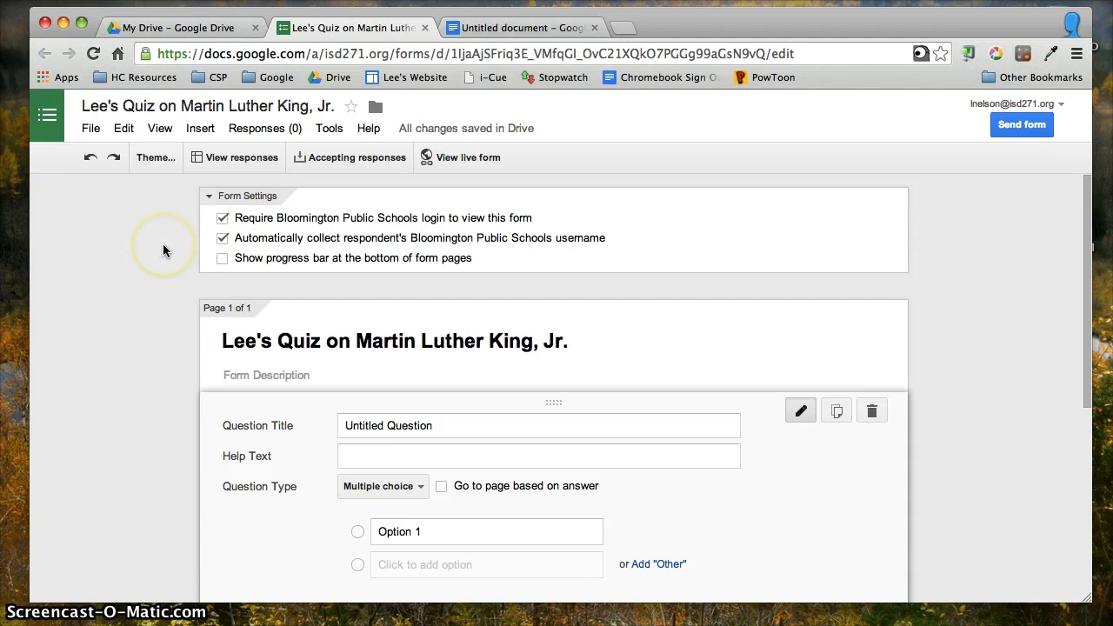
Set the form description to "Who Was Martin Luther King, Jr. by Bonnie Bader".
scroll(162, 245, down, 2)
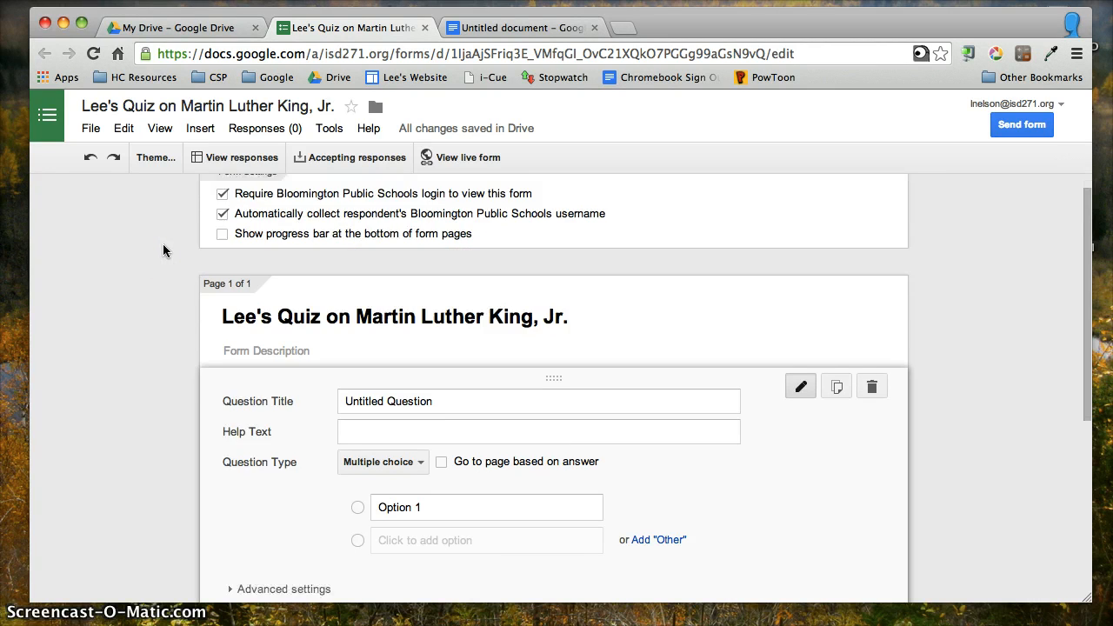
click(247, 313)
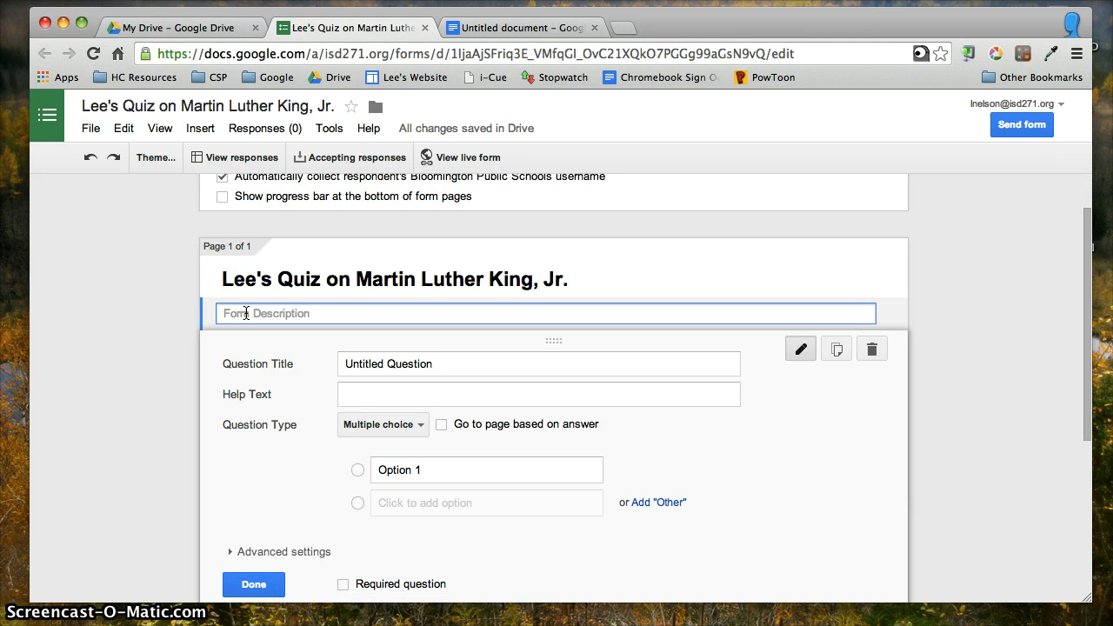
text(Who Was)
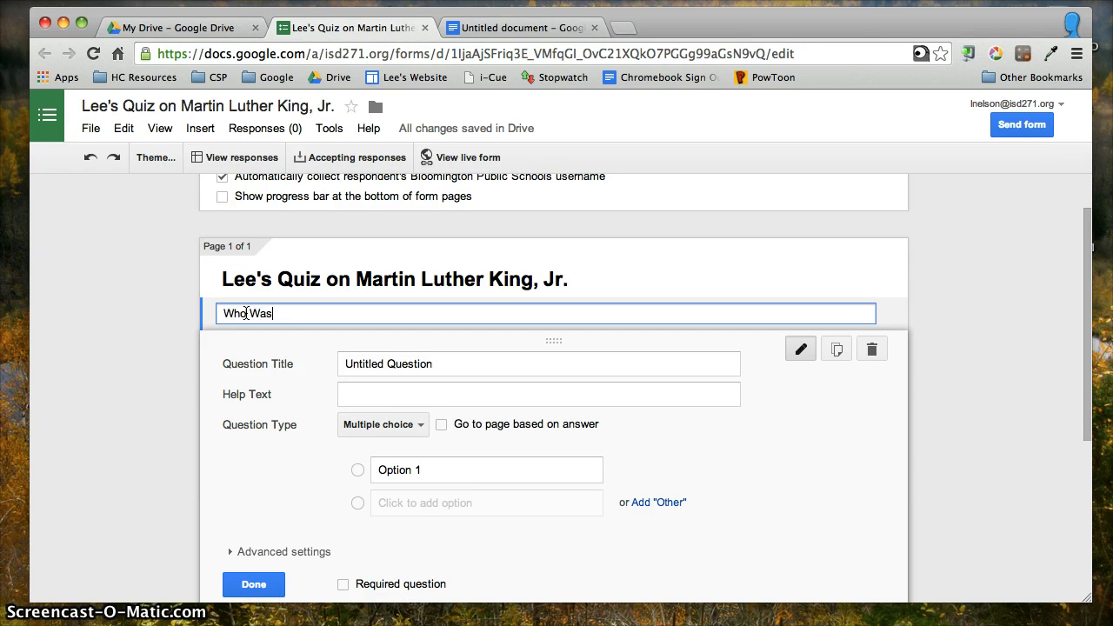
text( Martin Luther King)
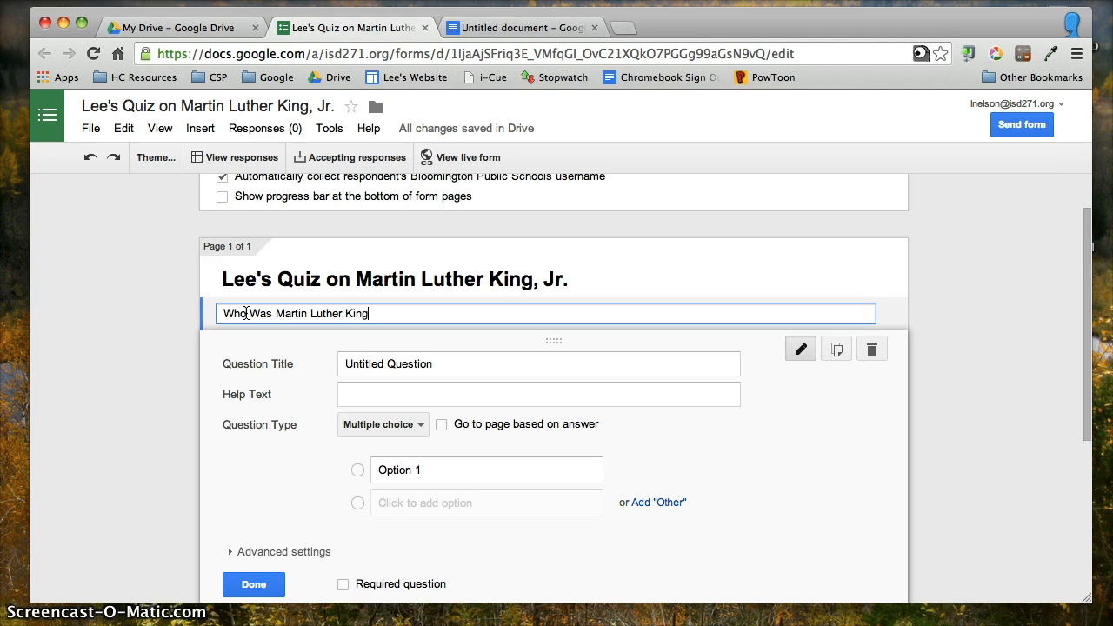
text(, Jr. b)
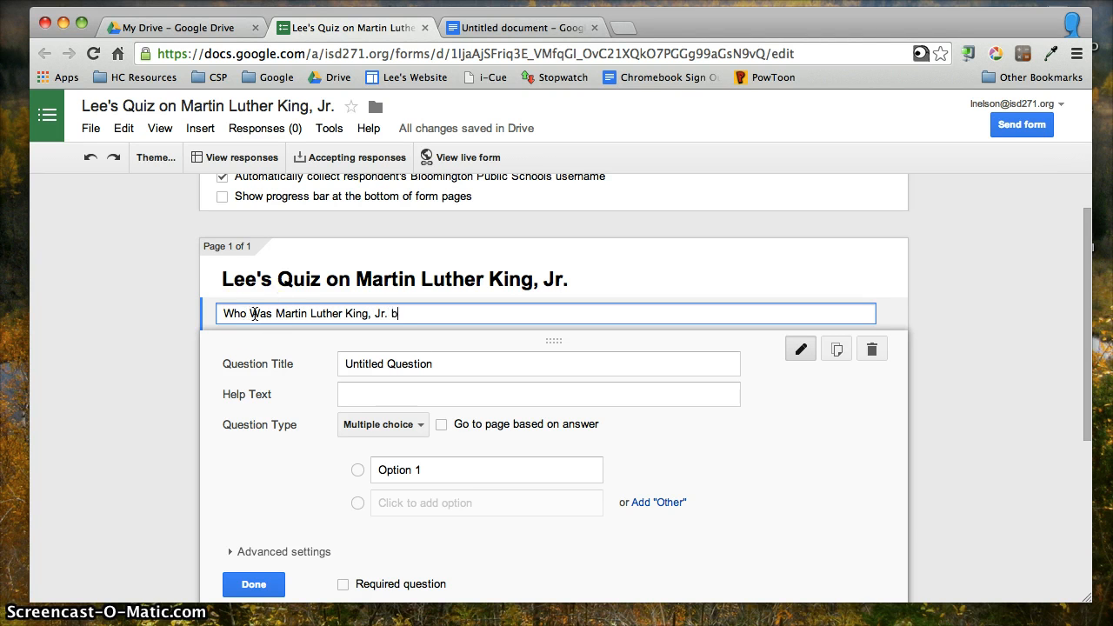
text(y Bonnie Bader)
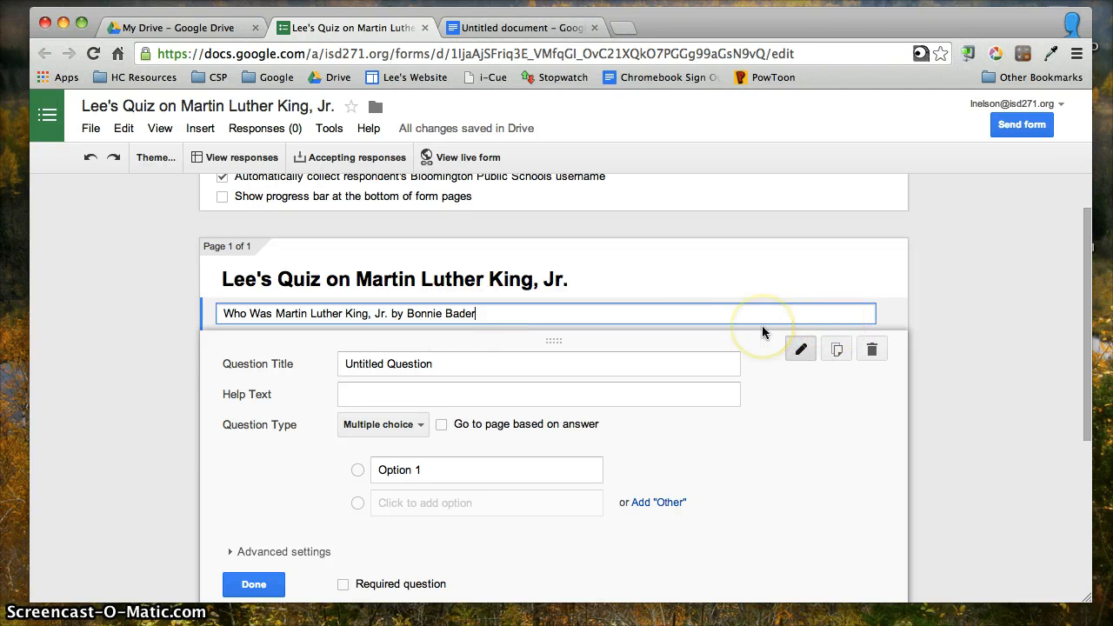
Replace the first question's placeholder title with "Where was Martin born?".
scroll(762, 325, down, 2)
scroll(762, 332, down, 1)
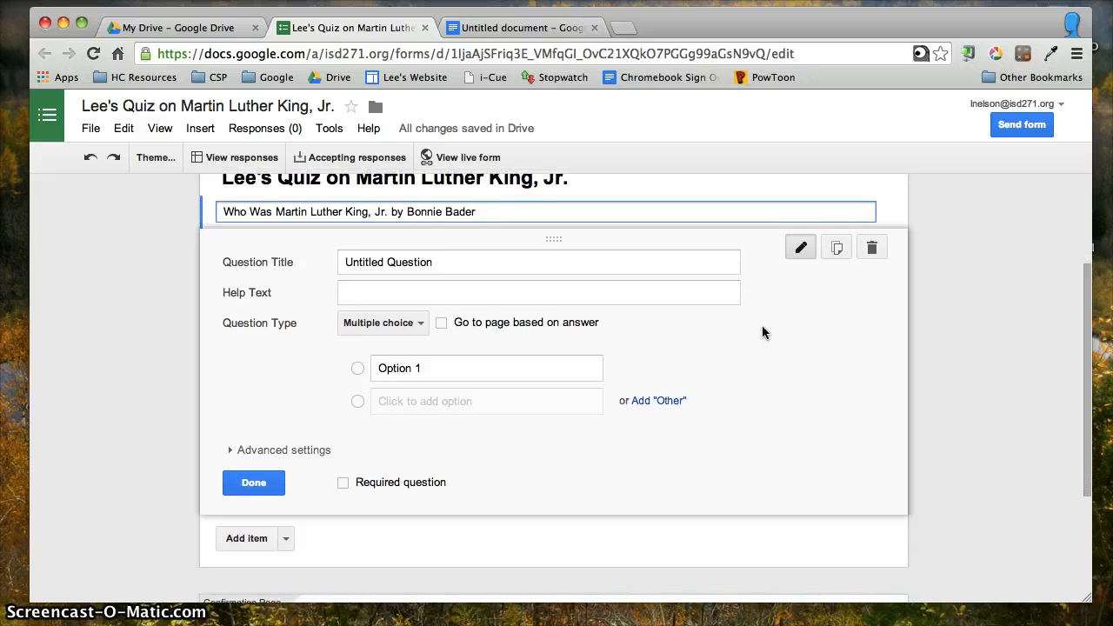
click(441, 261)
drag(441, 261, 346, 262)
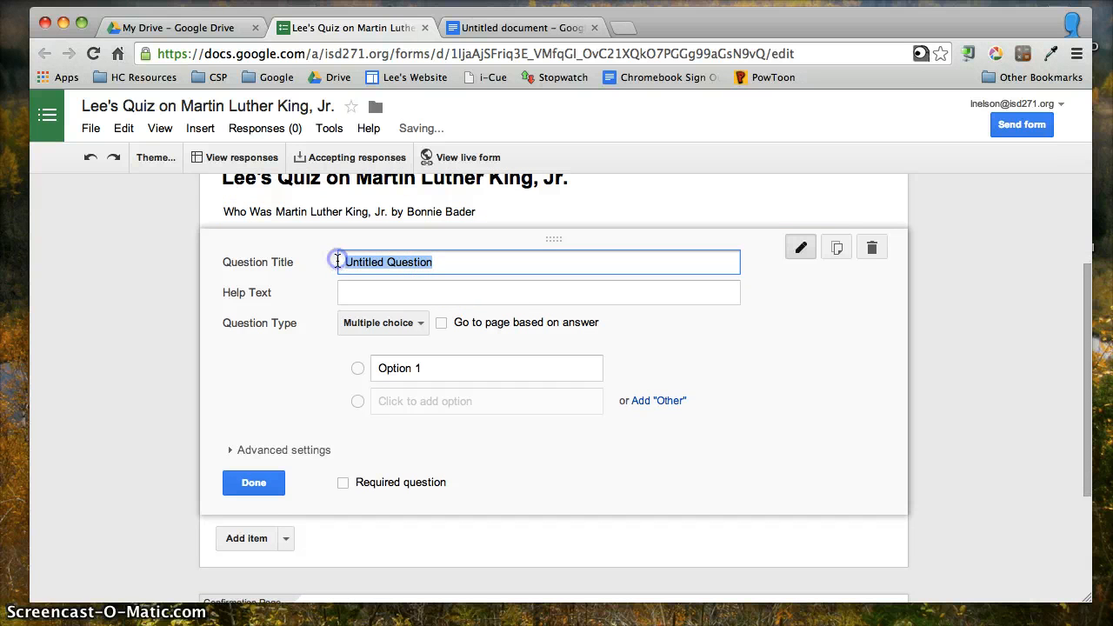
text(Where w)
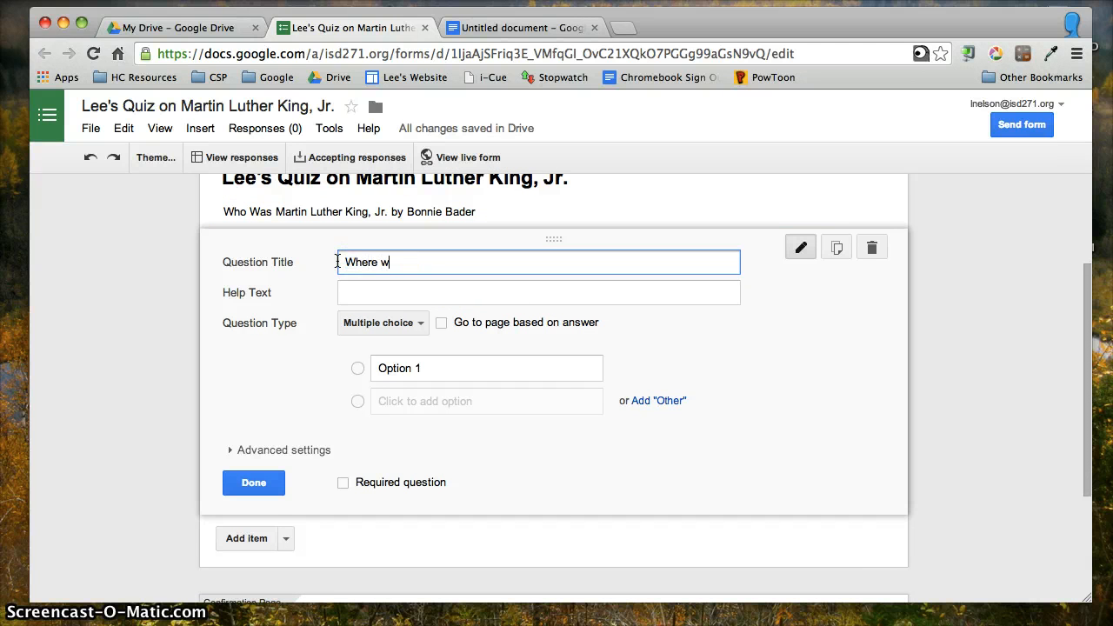
text(as Martin born?)
Add "page 4" as the help text of the question about Martin's birthplace.
click(383, 296)
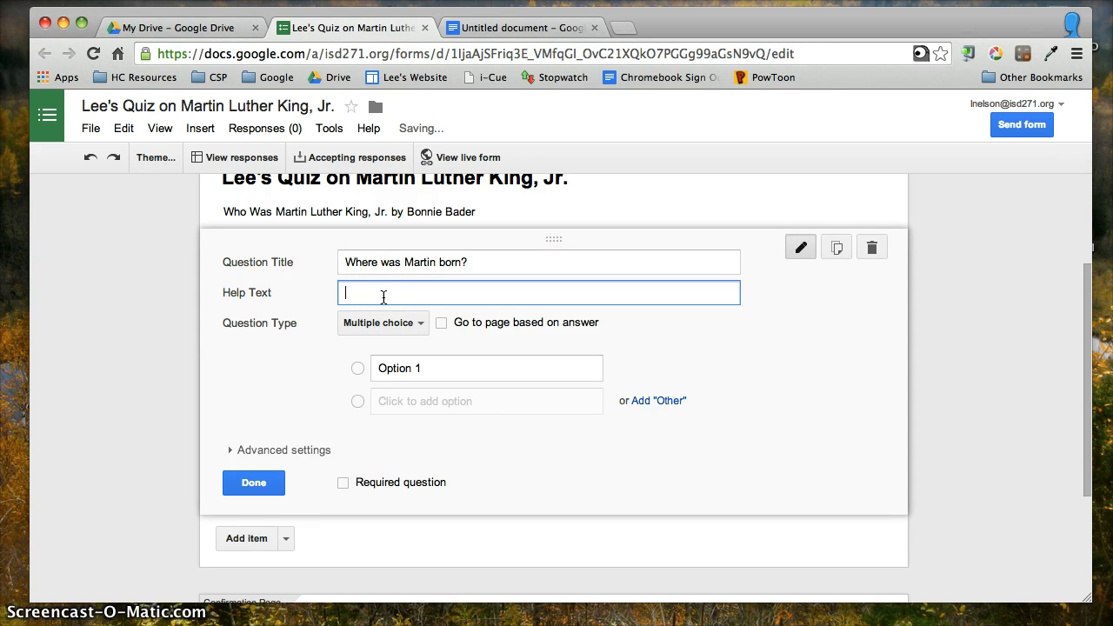
text(page 4)
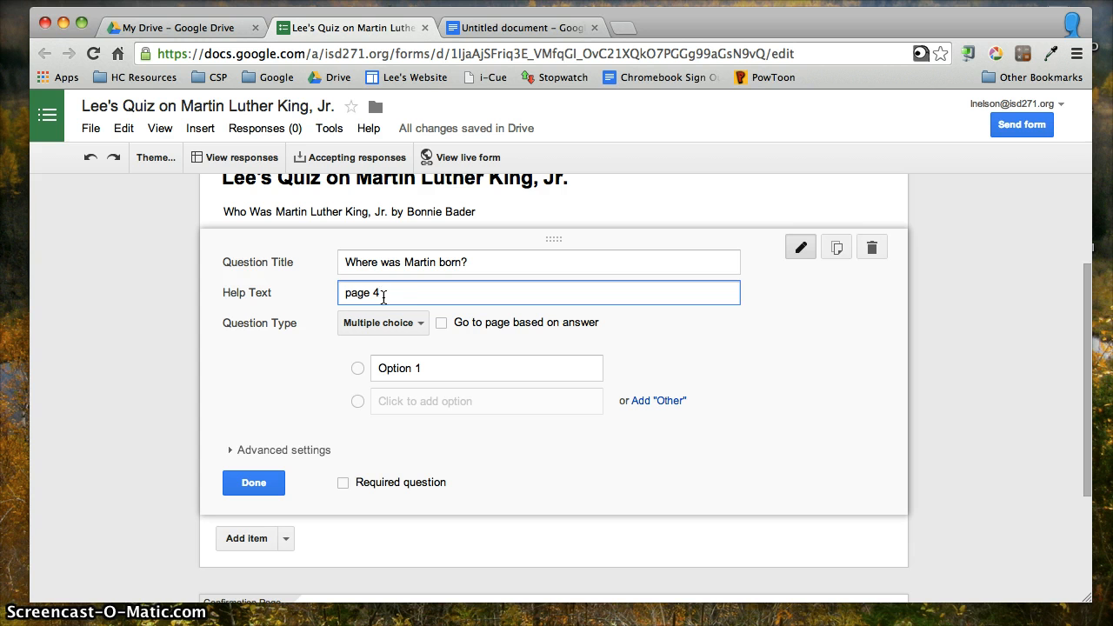
click(383, 262)
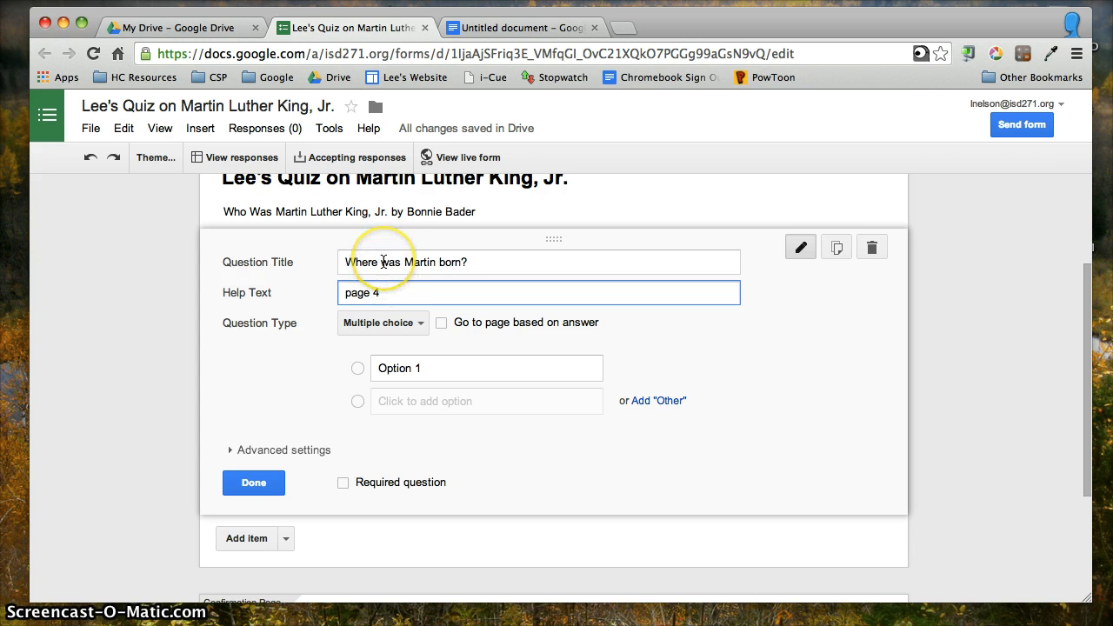
Set the first multiple-choice answer of the birthplace question to "Bloomington, MN".
click(417, 371)
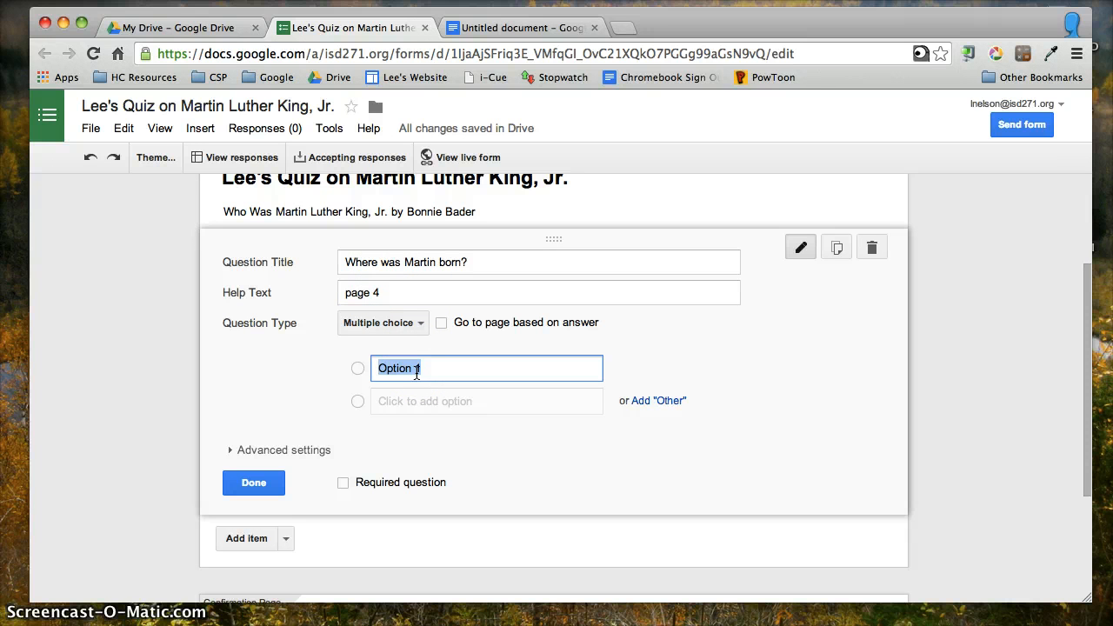
text(Bloomin)
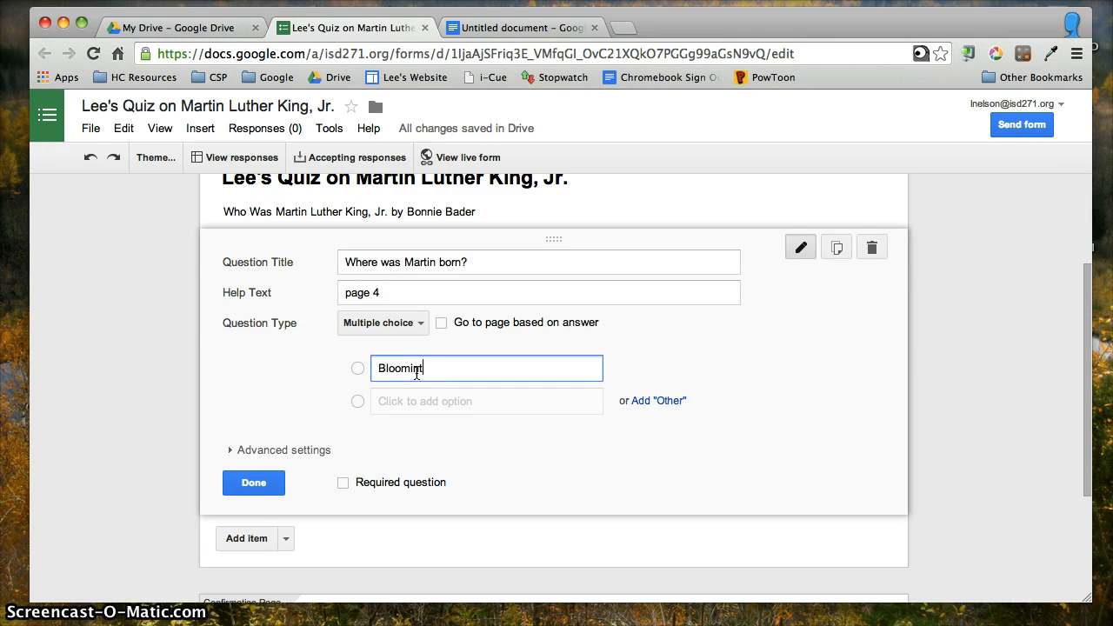
text(gton, MN)
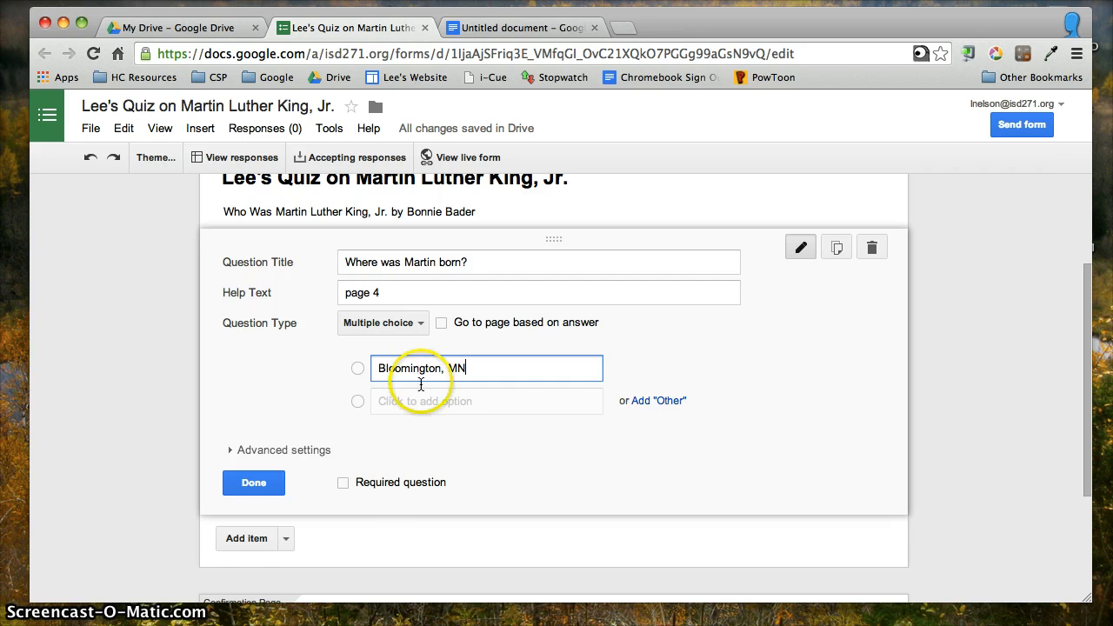
Add a second multiple-choice answer reading "Atlanta, GA" to the birthplace question.
click(427, 401)
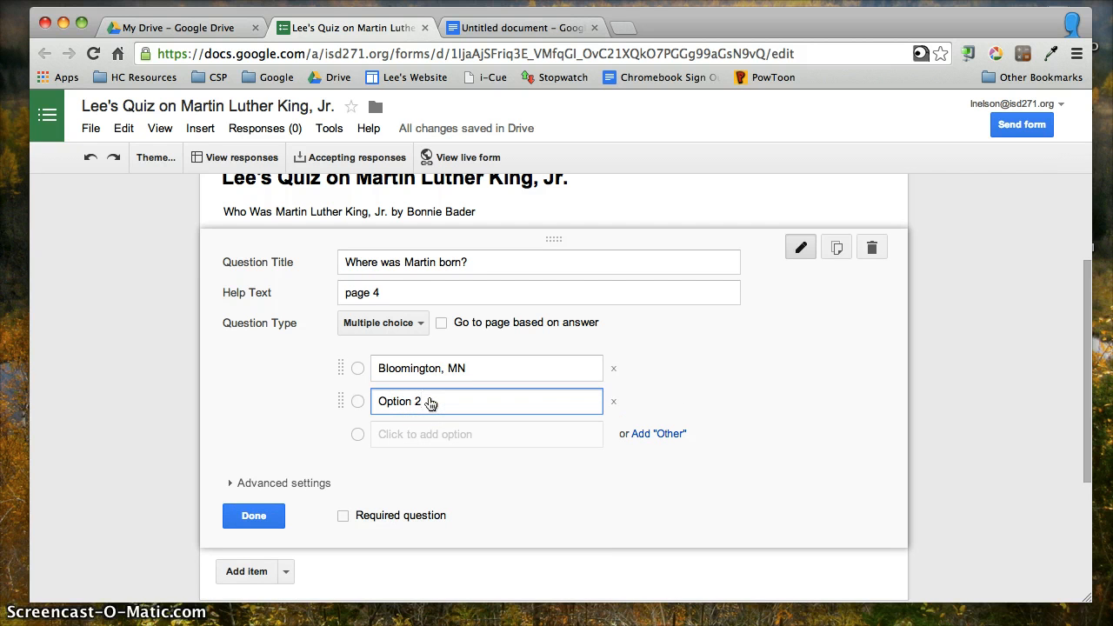
drag(428, 402, 371, 404)
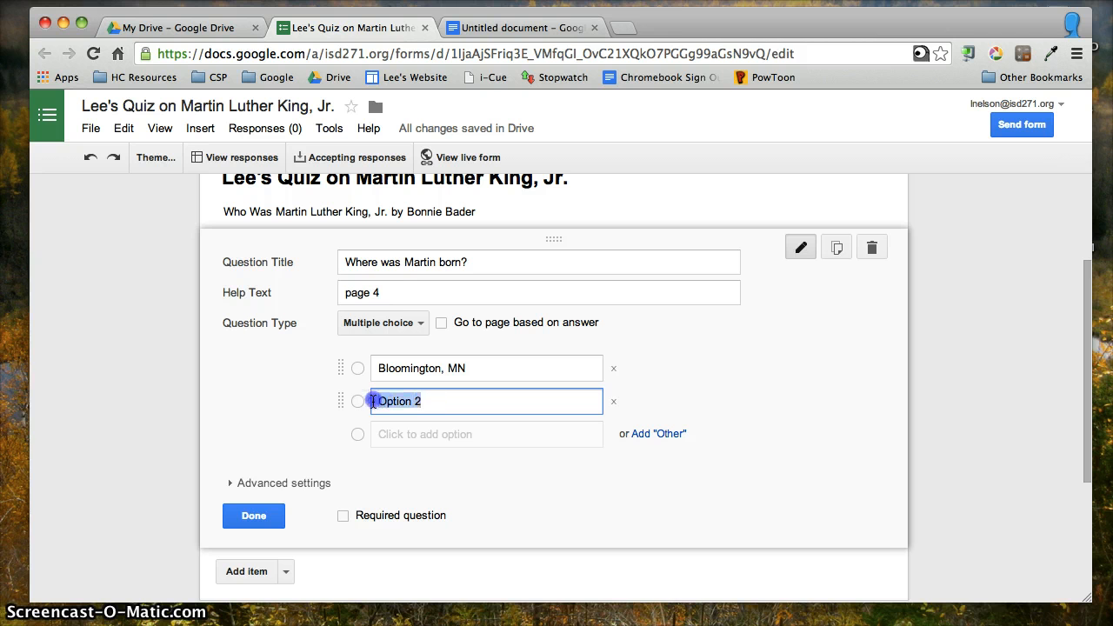
text(At)
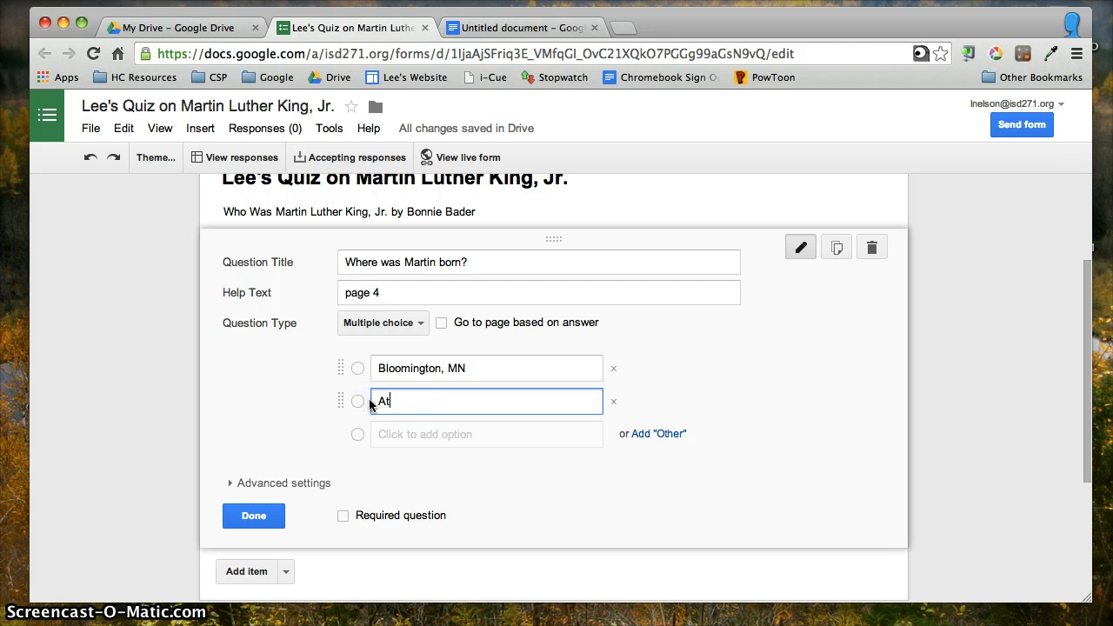
text(ant)
key(BackSpace)
key(BackSpace)
key(BackSpace)
key(BackSpace)
key(BackSpace)
text(tlan)
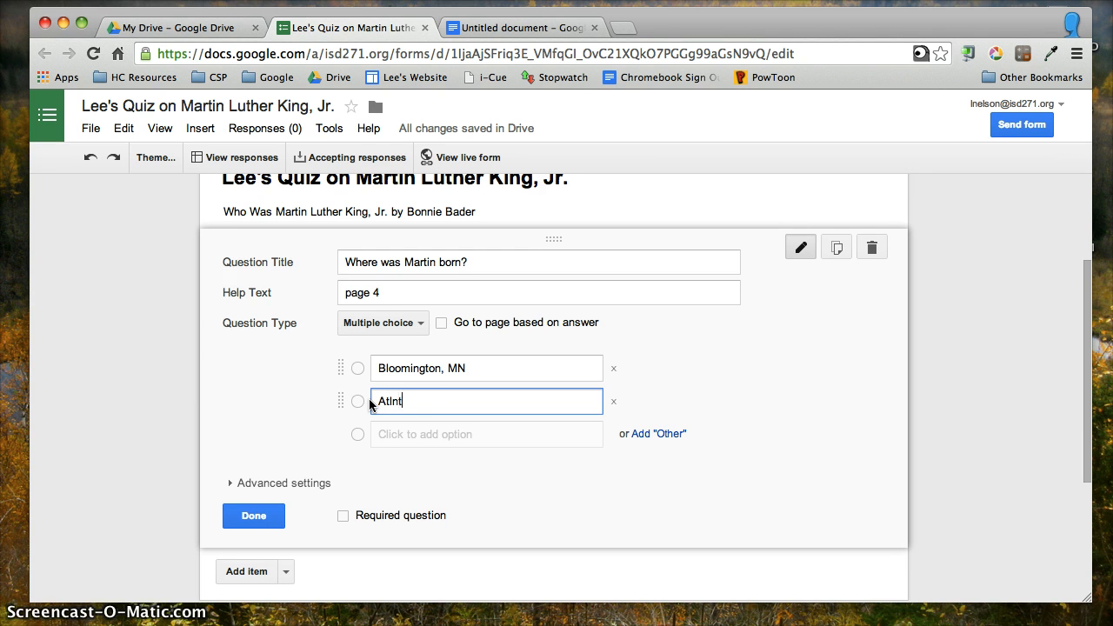
text(t, GA)
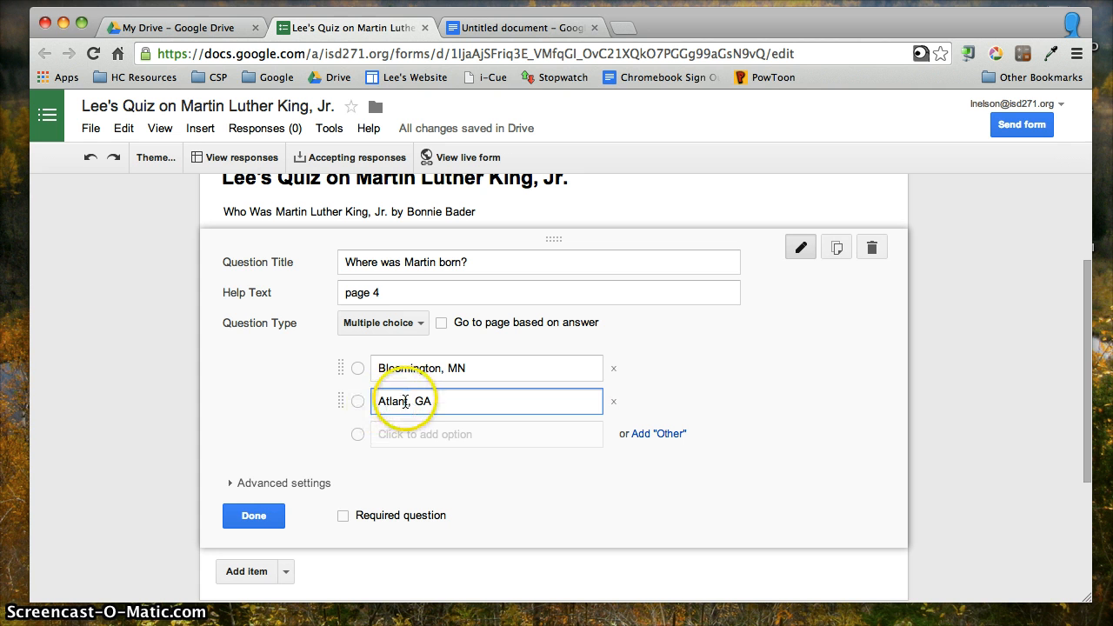
click(409, 402)
text(a)
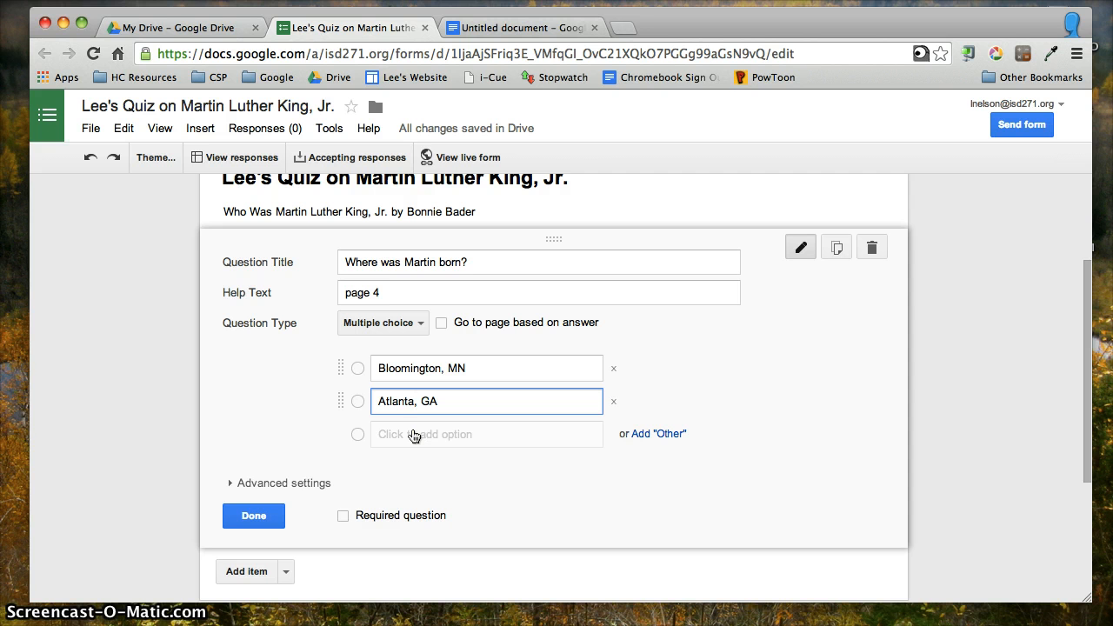
Add a third multiple-choice answer reading "Birmingham, AL" to the birthplace question.
click(414, 436)
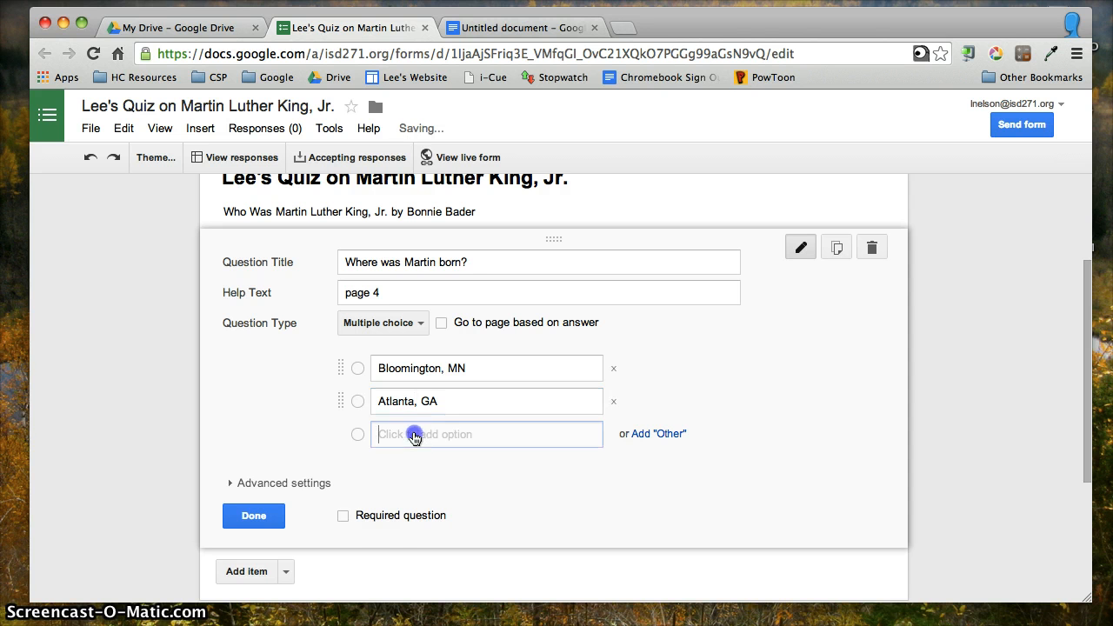
drag(427, 434, 373, 434)
text(Birmingham, AL)
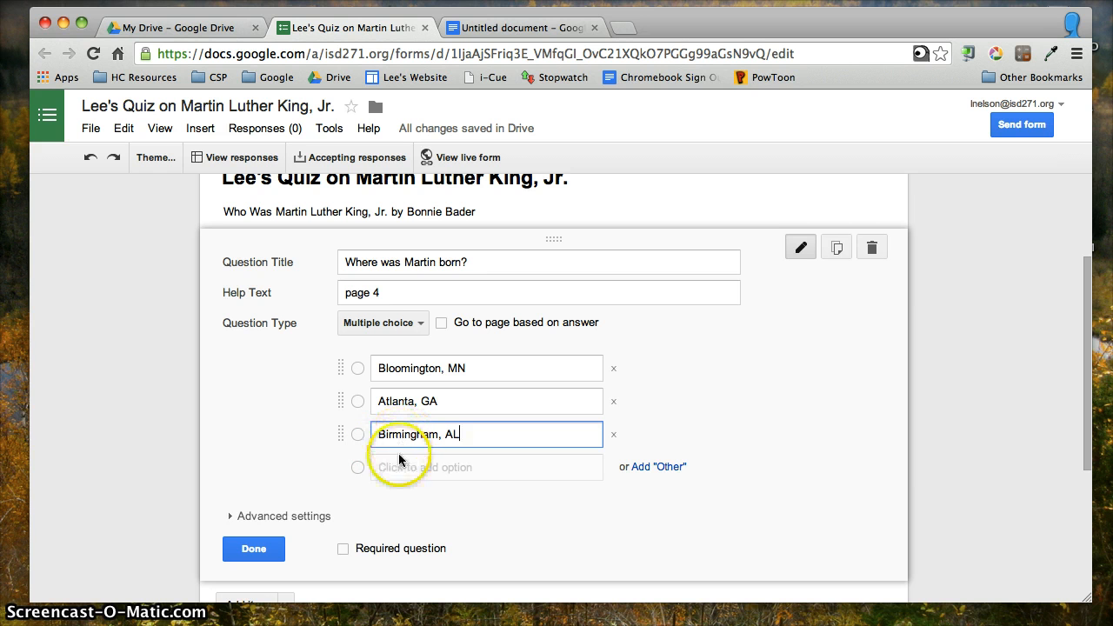
Add a fourth multiple-choice answer reading "Dallas, TX" to the birthplace question.
click(402, 473)
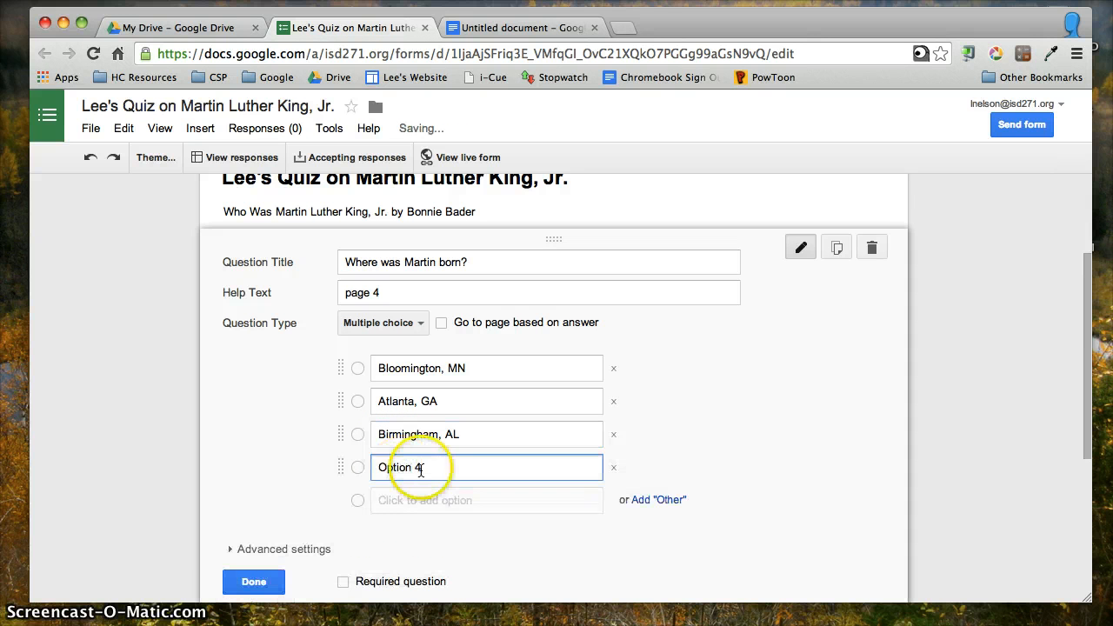
click(418, 467)
drag(418, 467, 353, 467)
text(Dallas)
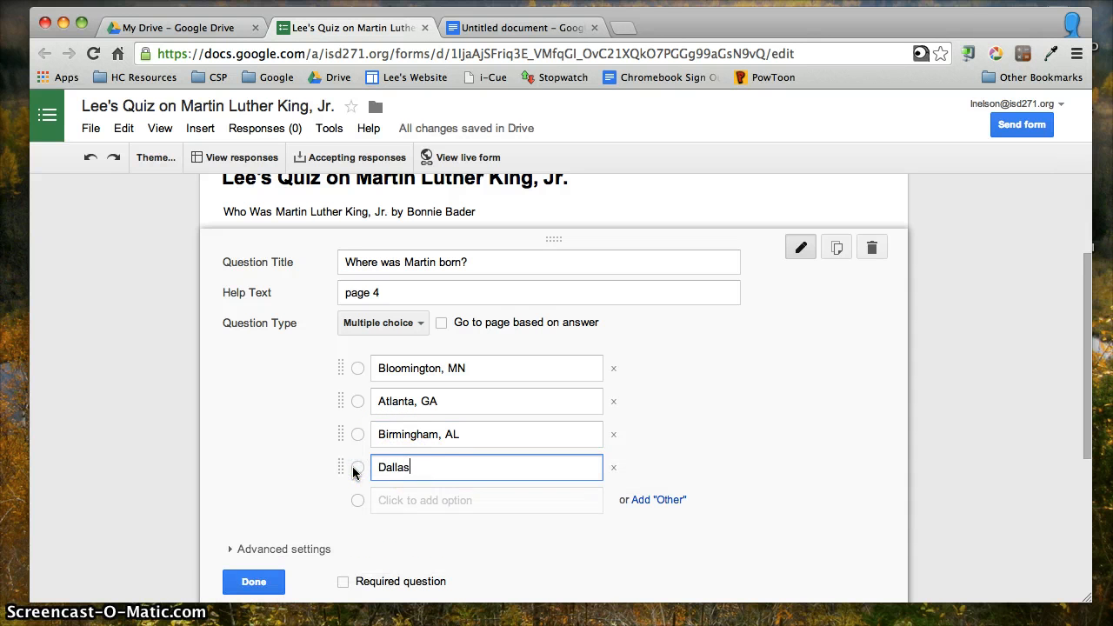
text(, TX)
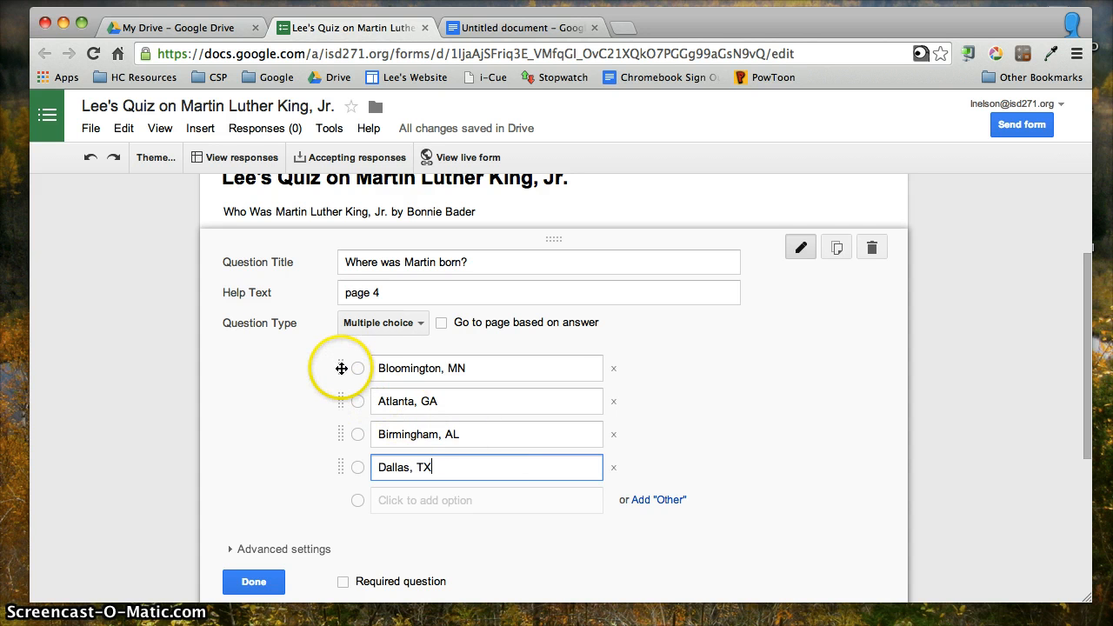
mouse_move(342, 368)
mouse_down()
mouse_move(341, 432)
mouse_move(354, 457)
mouse_move(340, 427)
mouse_move(351, 360)
mouse_move(346, 454)
mouse_move(345, 364)
mouse_up()
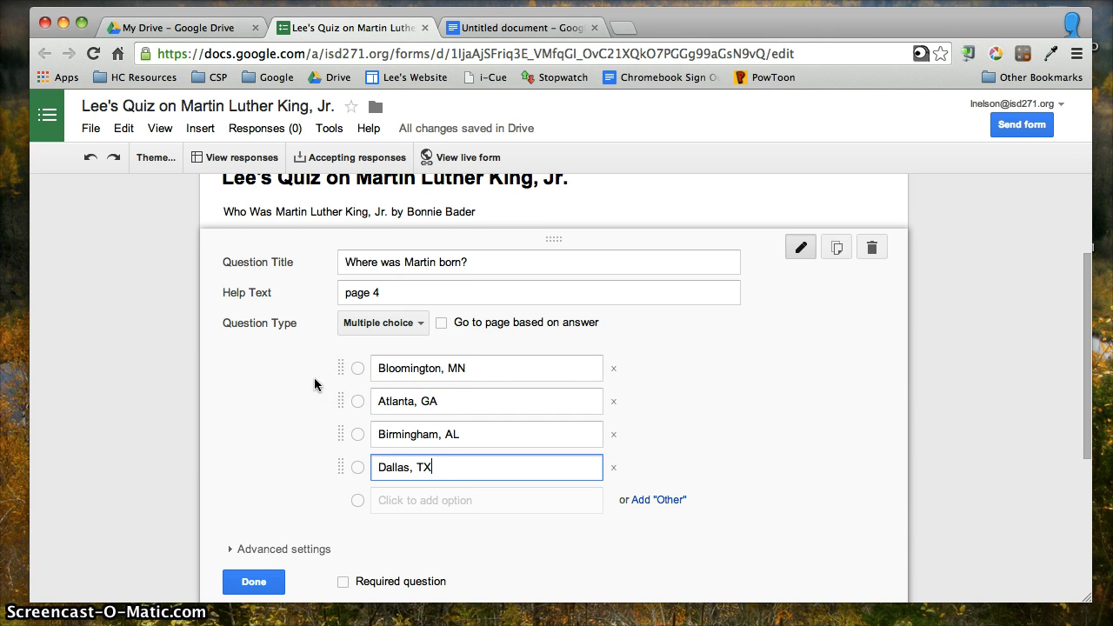
Add a new multiple-choice question below the birthplace question.
scroll(315, 385, down, 1)
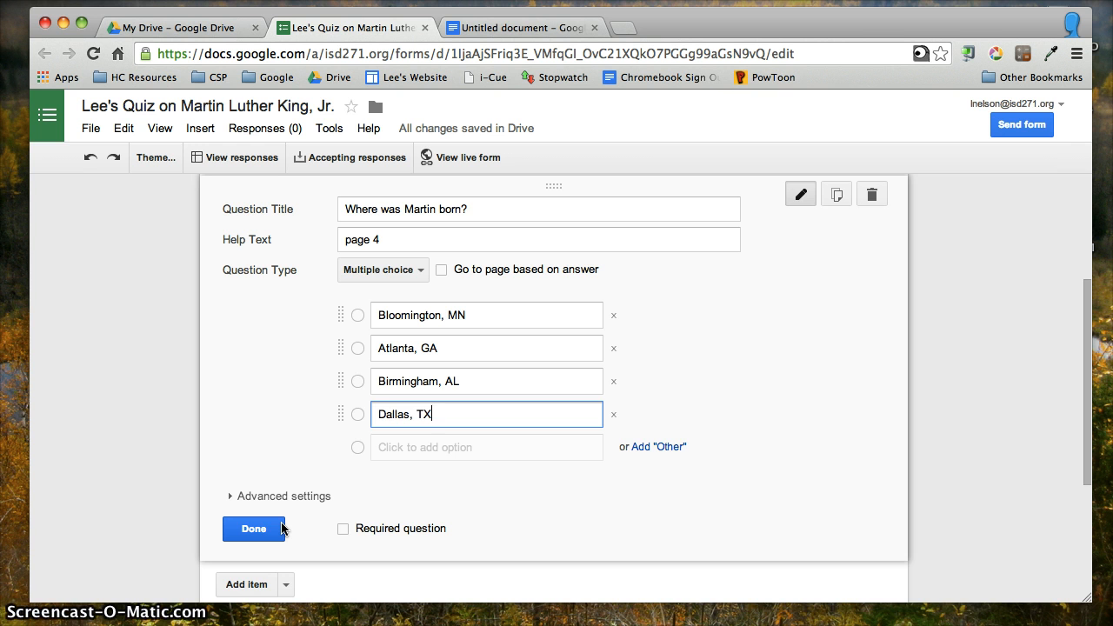
scroll(281, 528, down, 2)
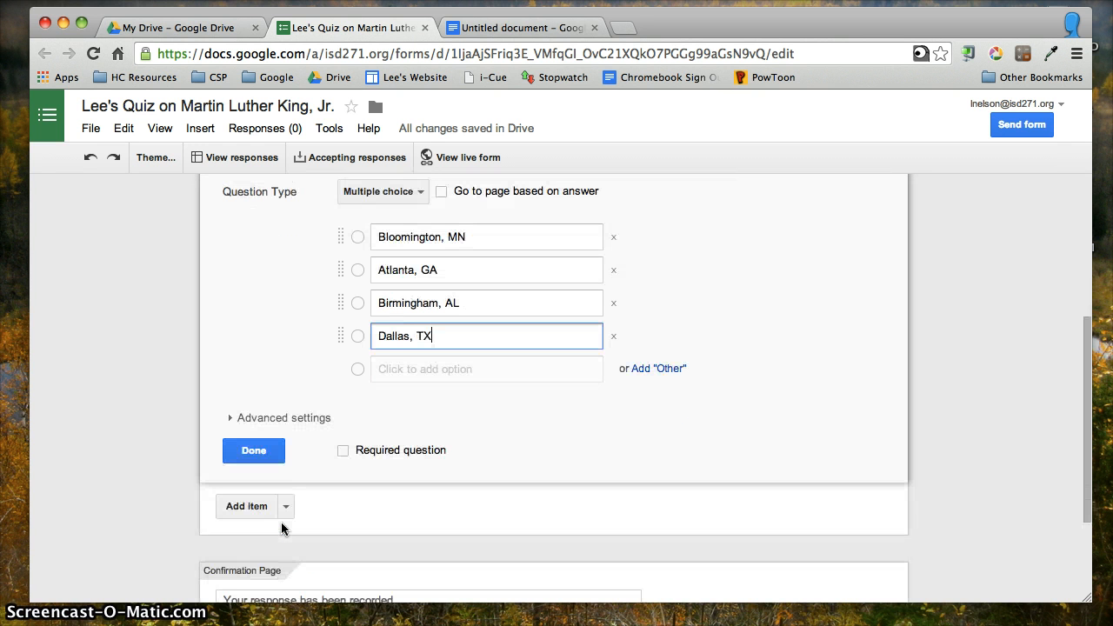
click(286, 509)
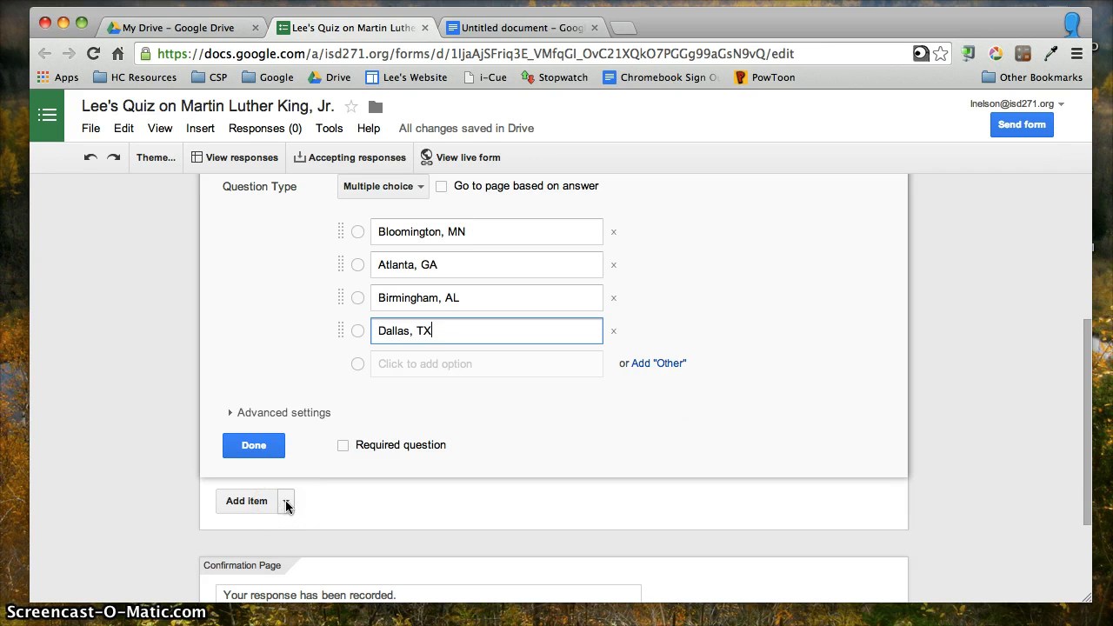
click(286, 503)
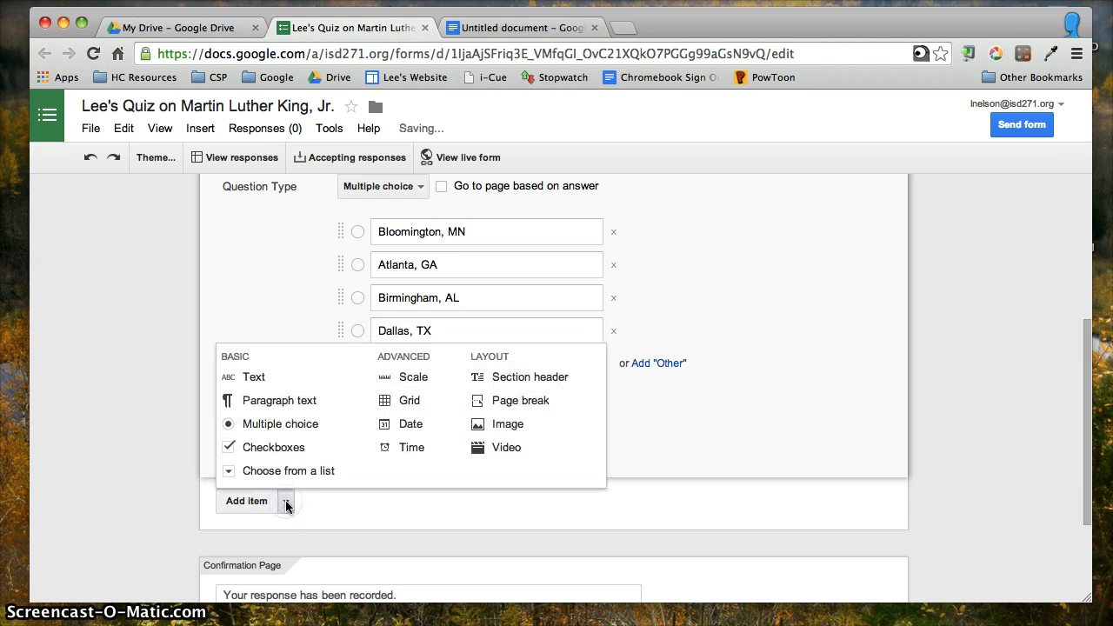
click(275, 431)
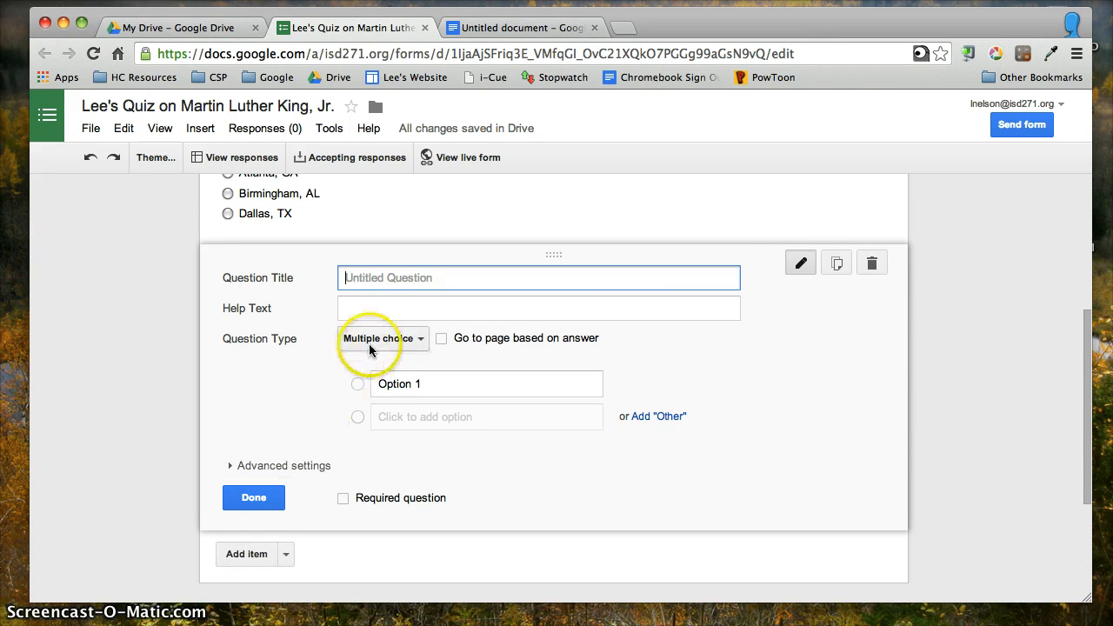
Switch the new question's type to Text and back to Multiple choice.
click(423, 342)
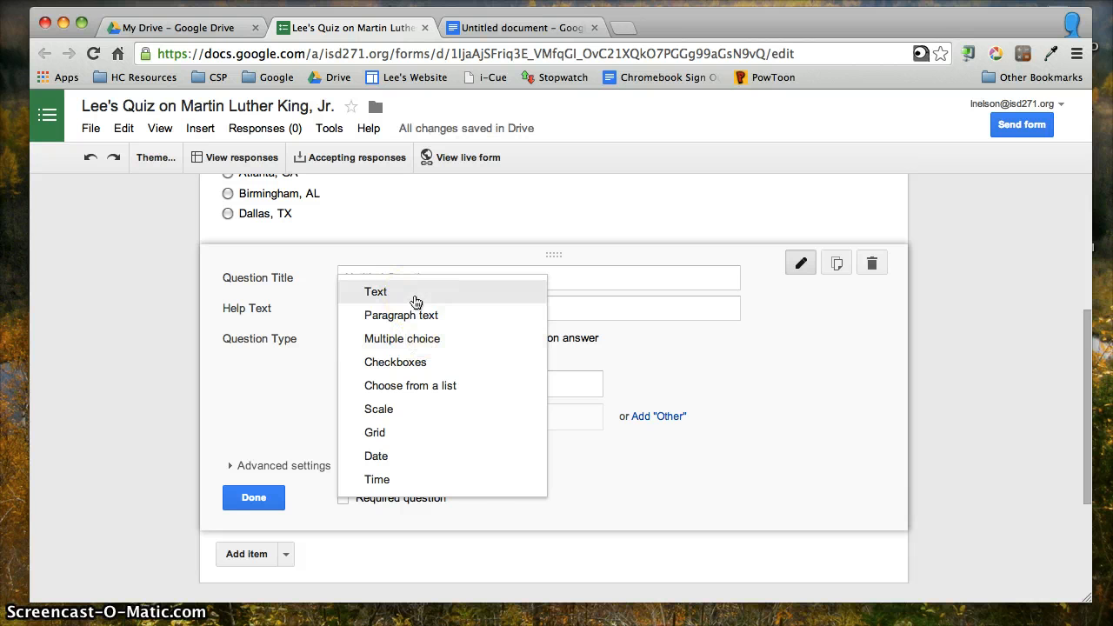
click(414, 342)
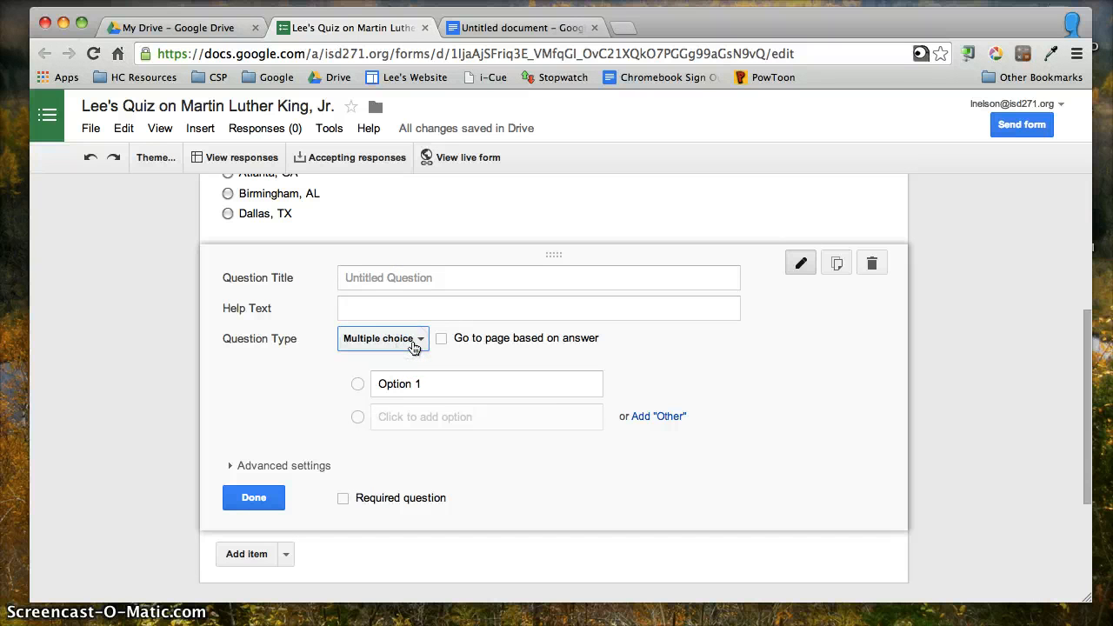
click(415, 344)
click(402, 292)
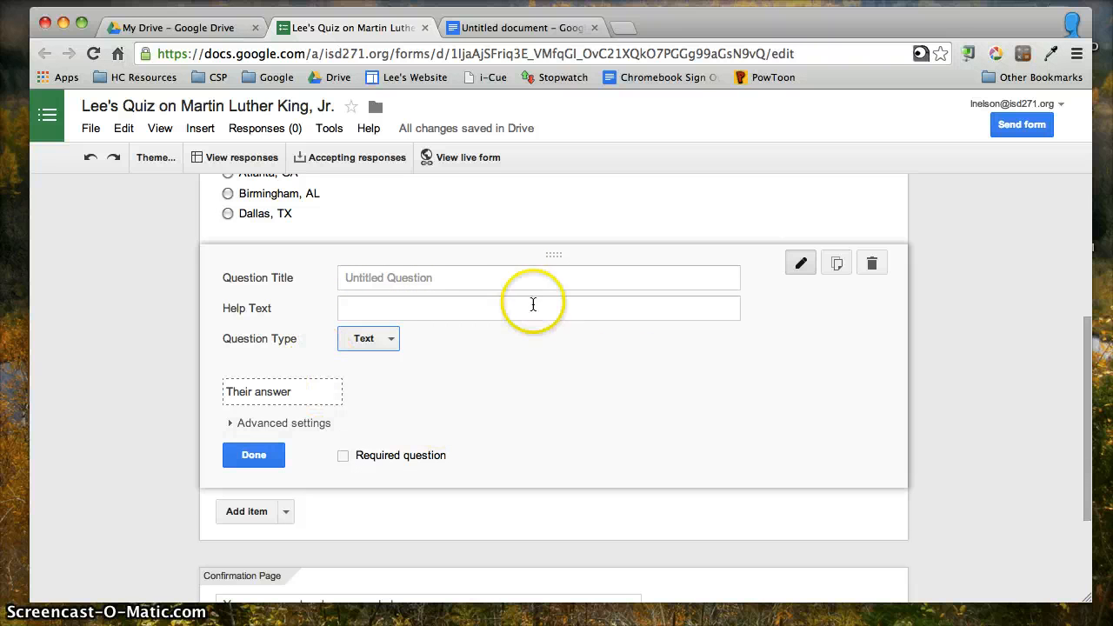
click(389, 343)
click(393, 386)
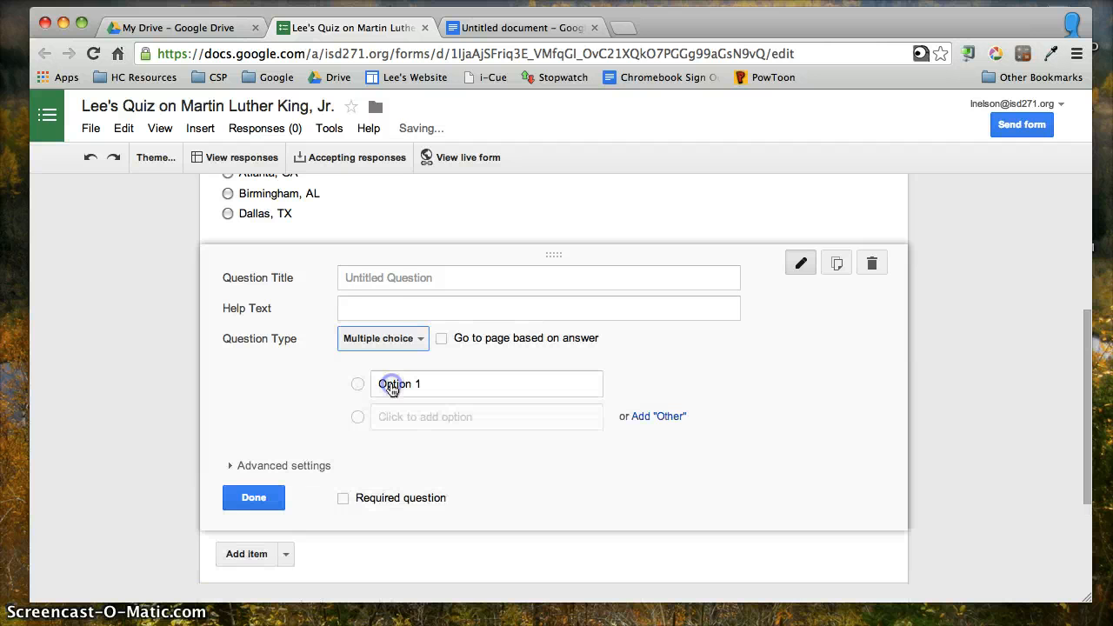
Title the new question "What was Martin's name when he was born?" and add "page 4" as its help text.
click(390, 297)
click(391, 285)
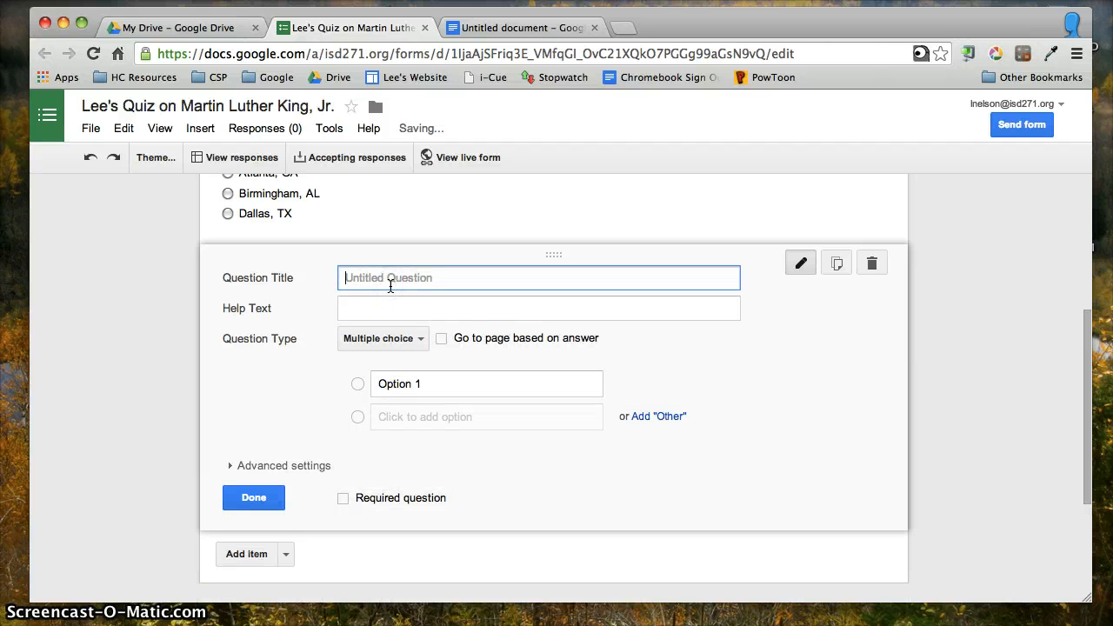
text(What w)
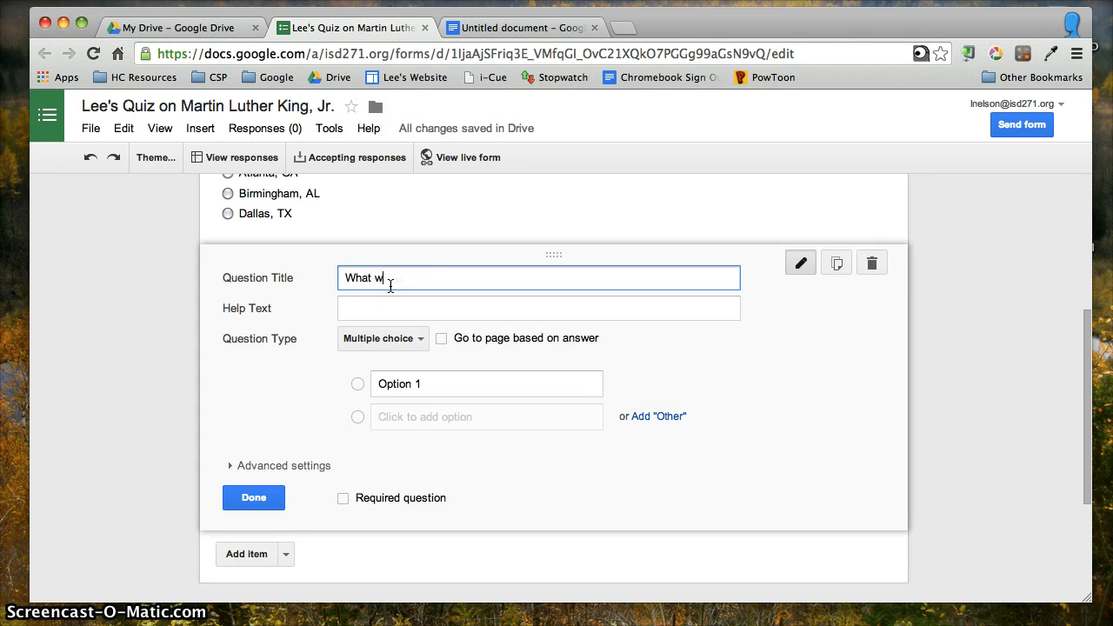
text(as Martin's name when he ws bor)
key(BackSpace)
key(BackSpace)
key(BackSpace)
key(BackSpace)
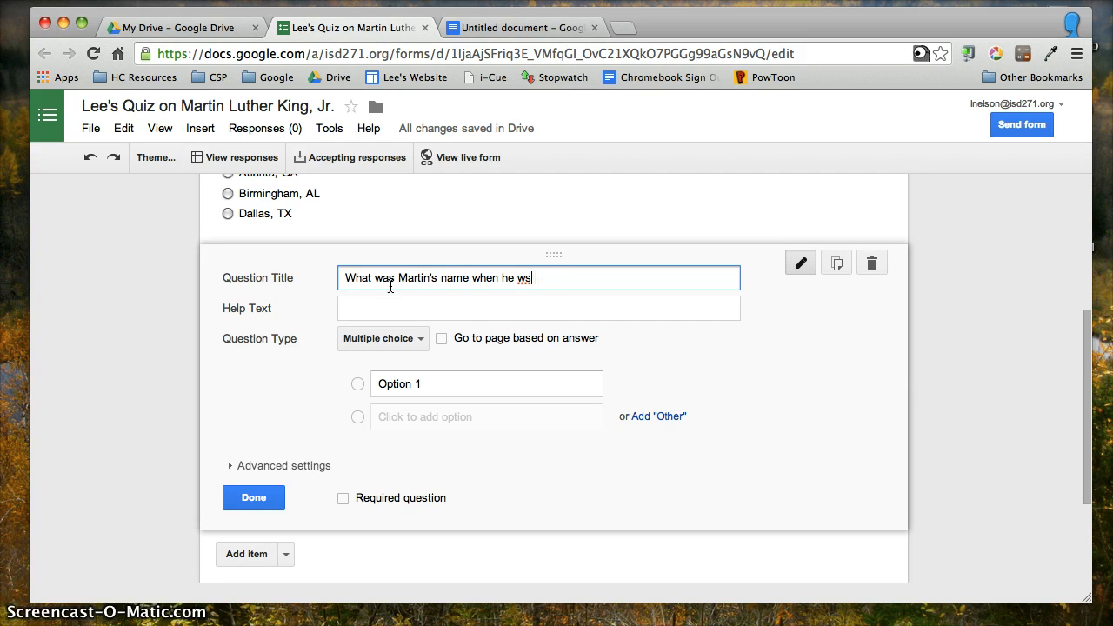
key(BackSpace)
text(as)
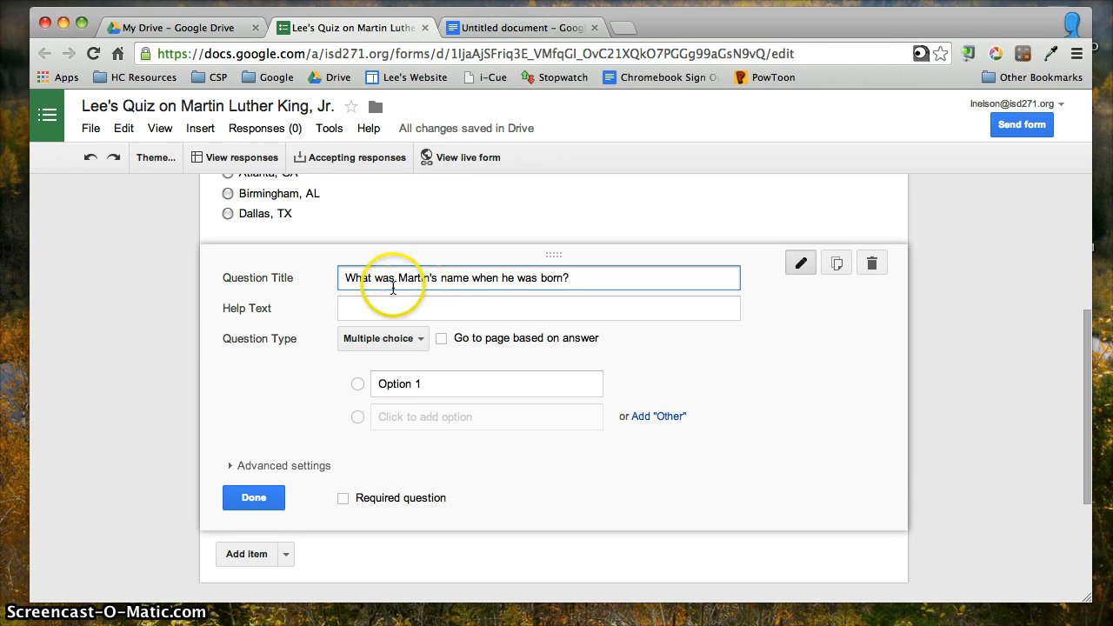
click(438, 308)
text(page 4)
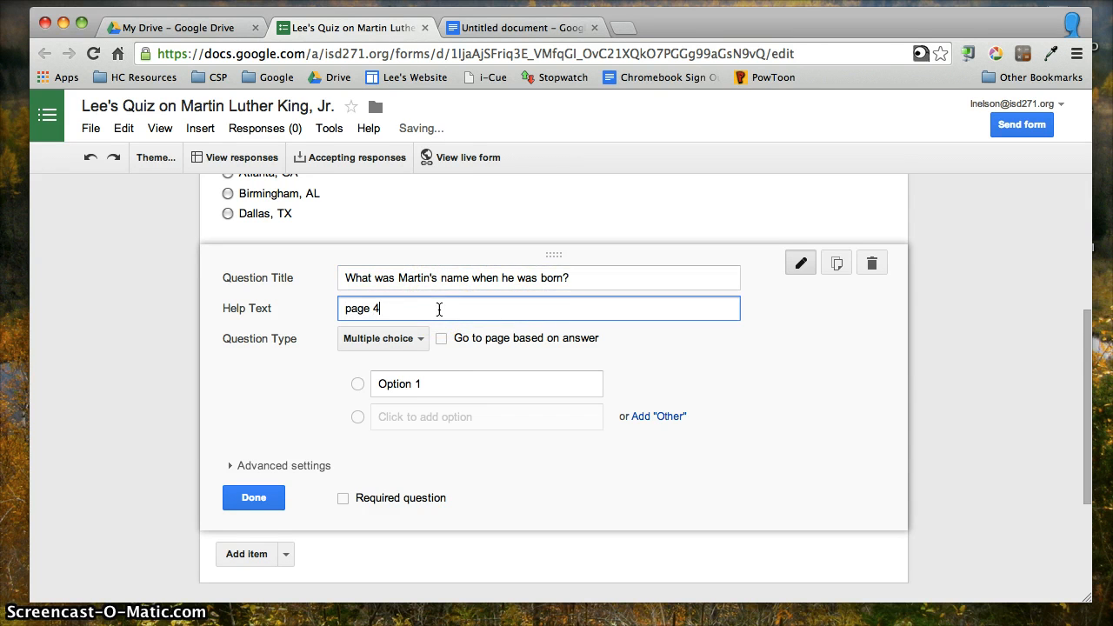
Set the first two answers of the birth-name question to "Martin" and "Luther".
click(400, 385)
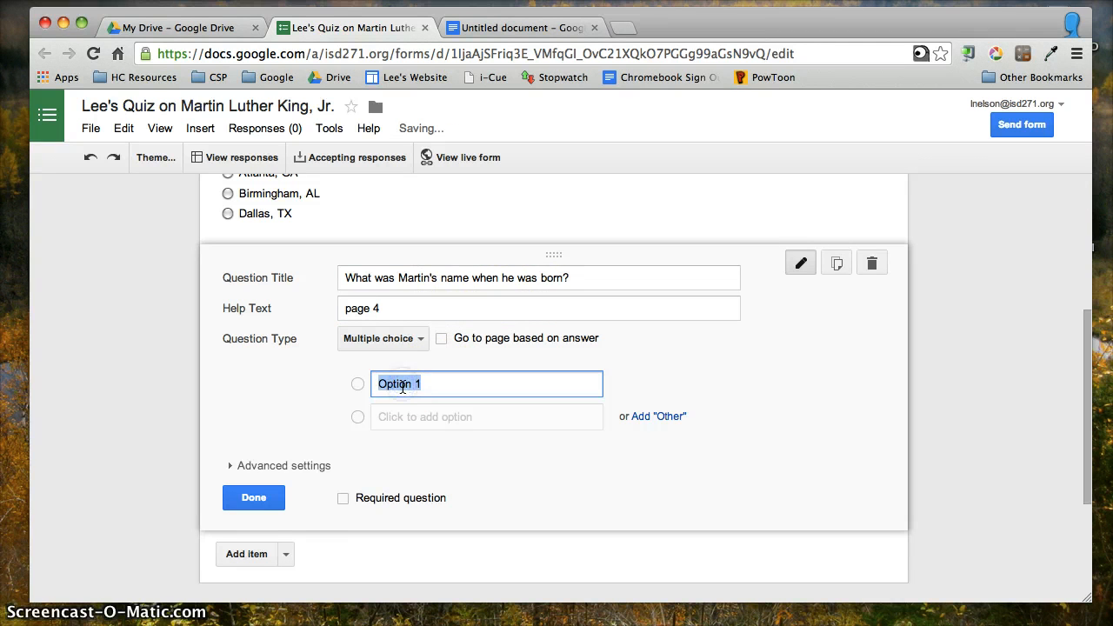
text(Martin)
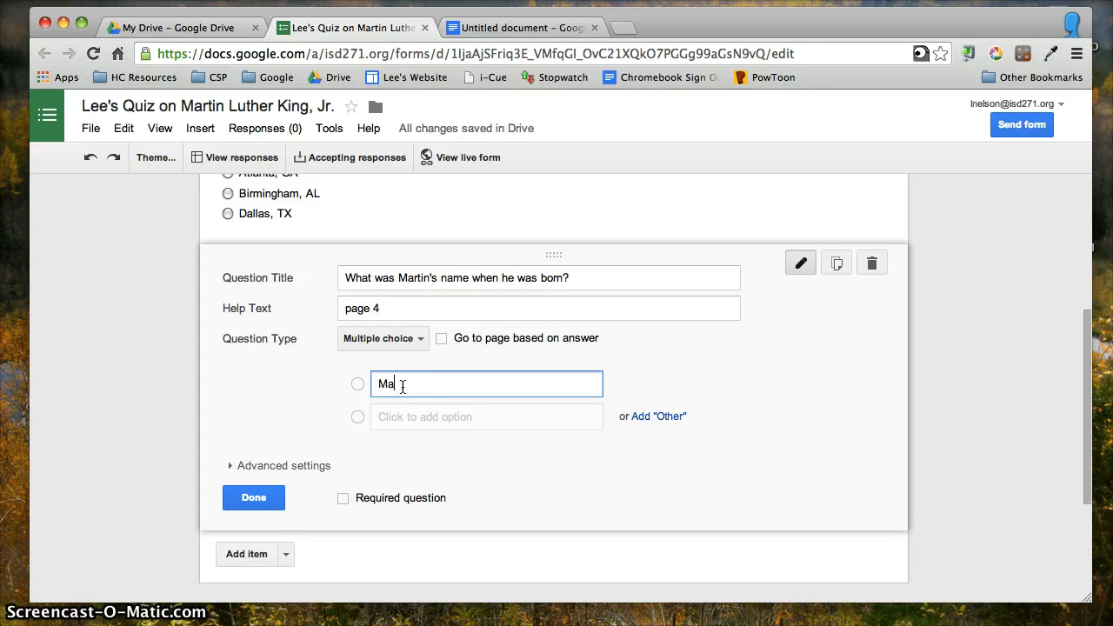
click(410, 417)
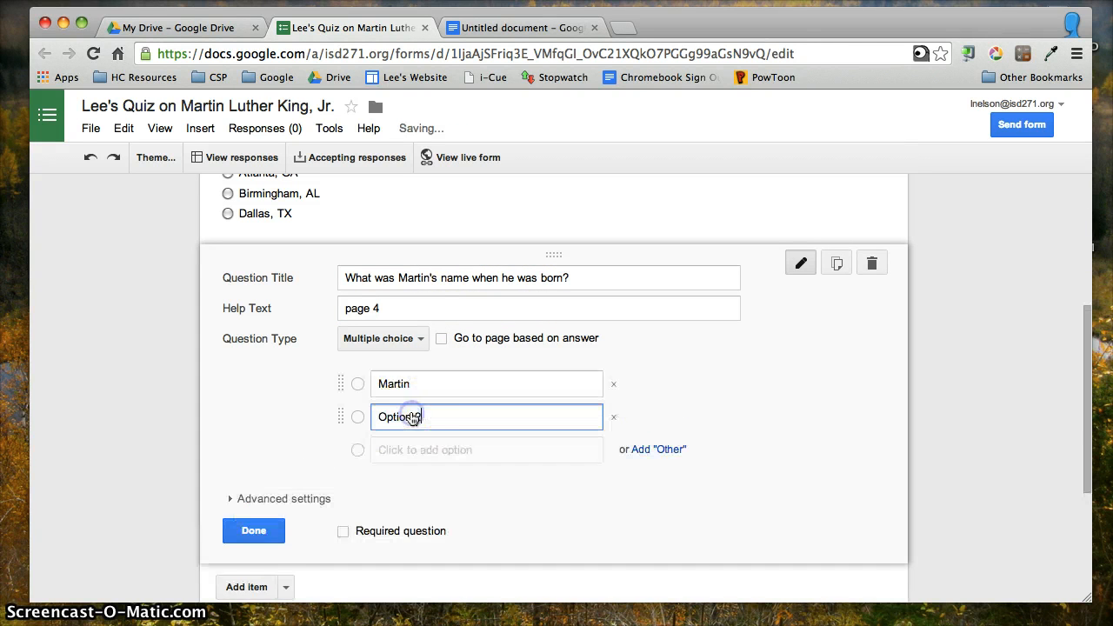
text(Luther)
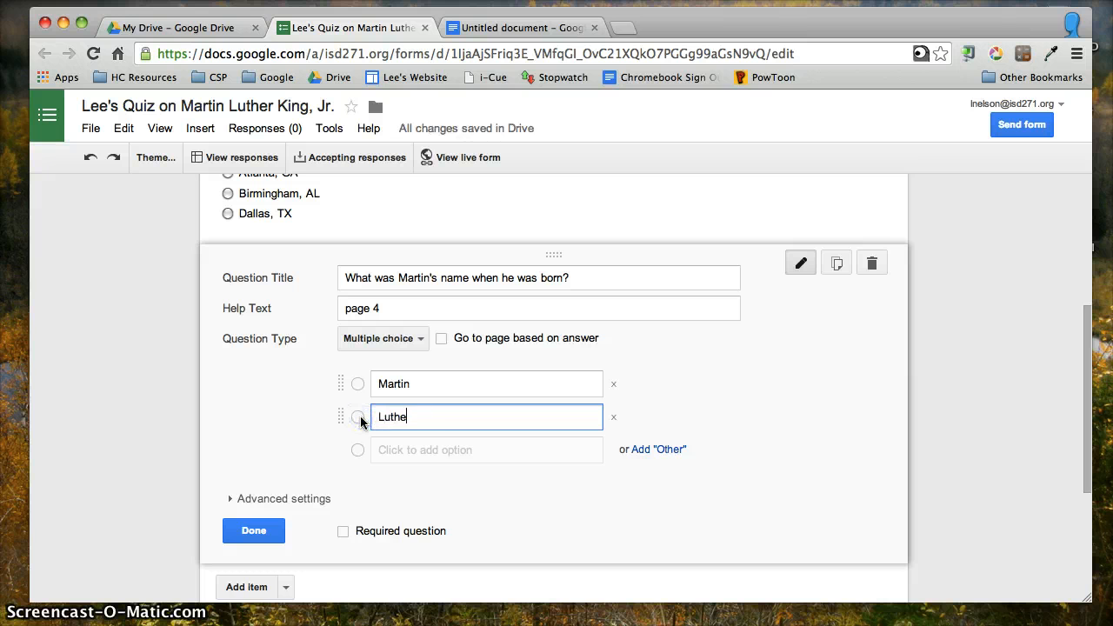
Add "Michael" and "Timothy" as the third and fourth answers of the birth-name question.
click(410, 463)
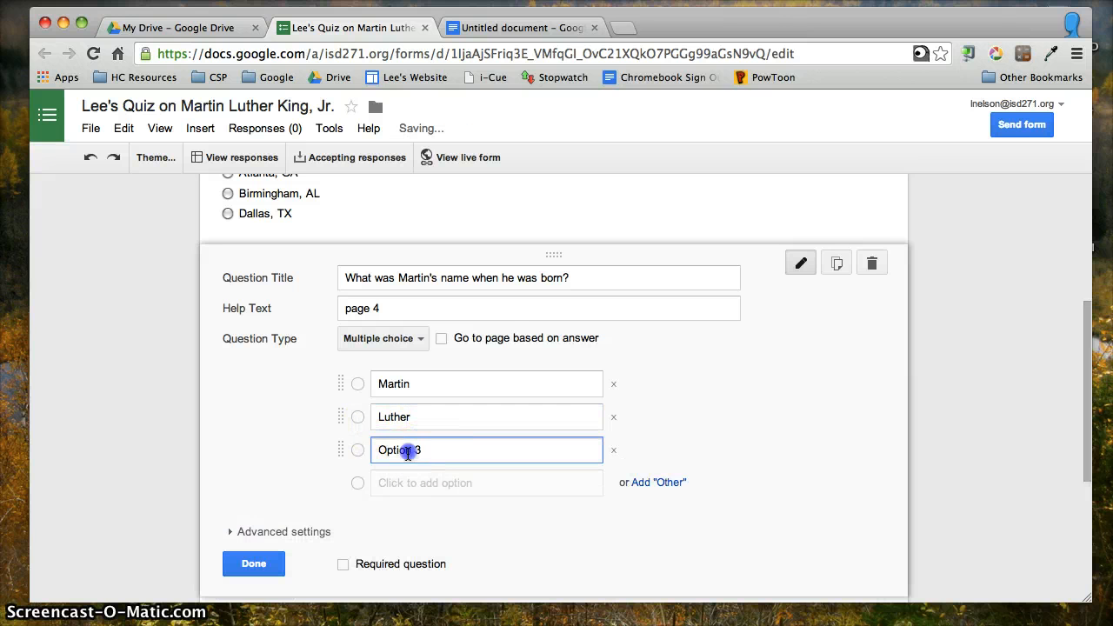
text(Mihc)
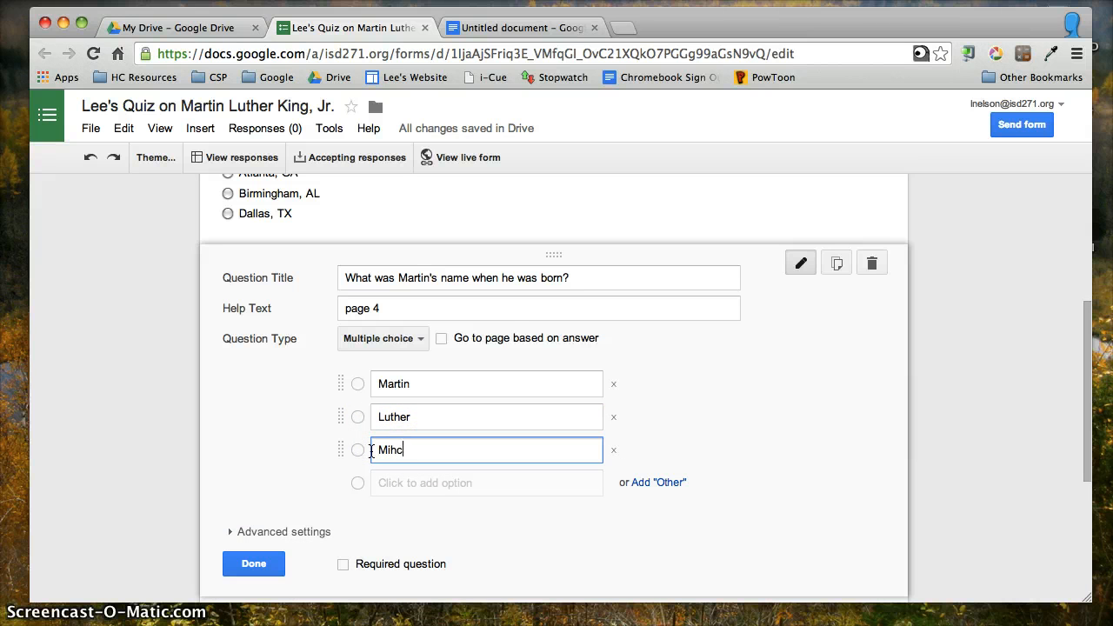
key(BackSpace)
key(BackSpace)
click(385, 485)
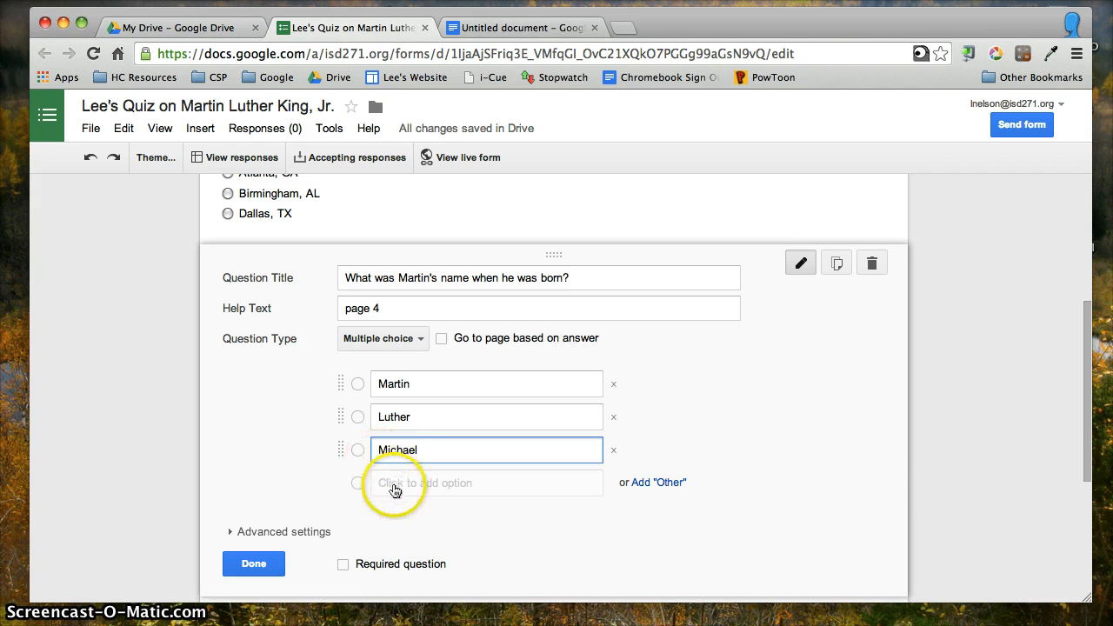
click(369, 484)
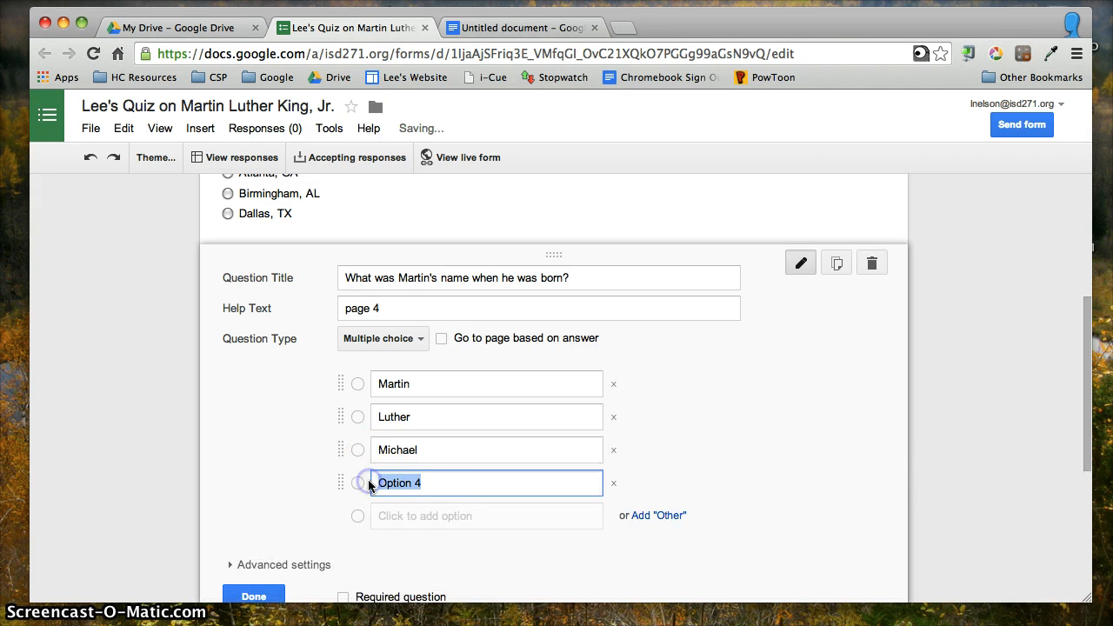
text(Timothy)
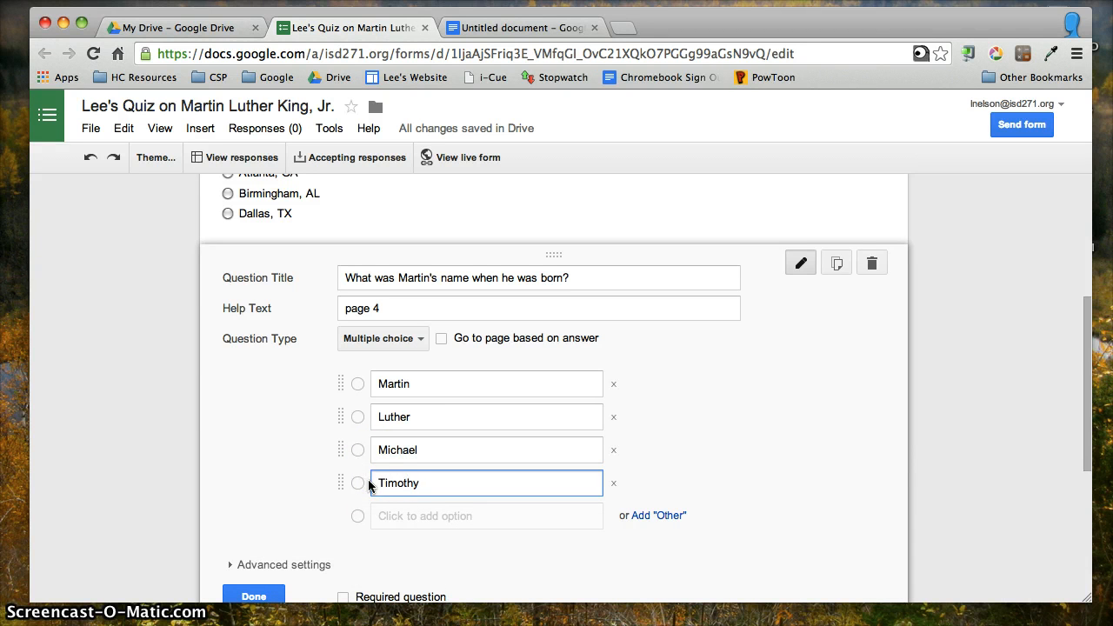
click(288, 448)
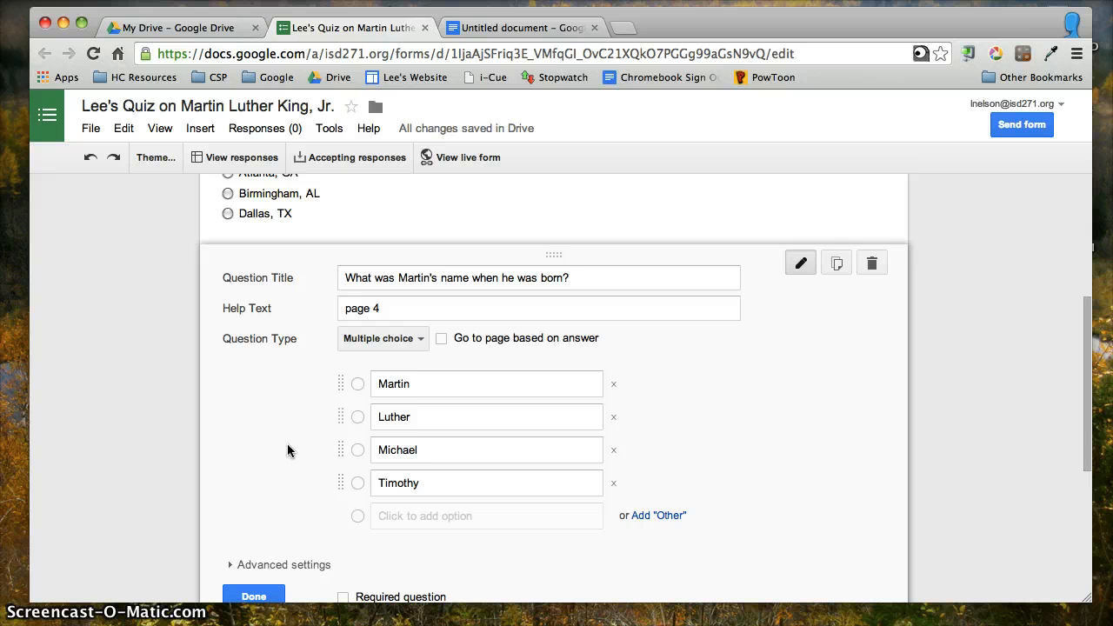
Reopen the birthplace question for editing, followed by the birth-name question.
scroll(288, 450, down, 1)
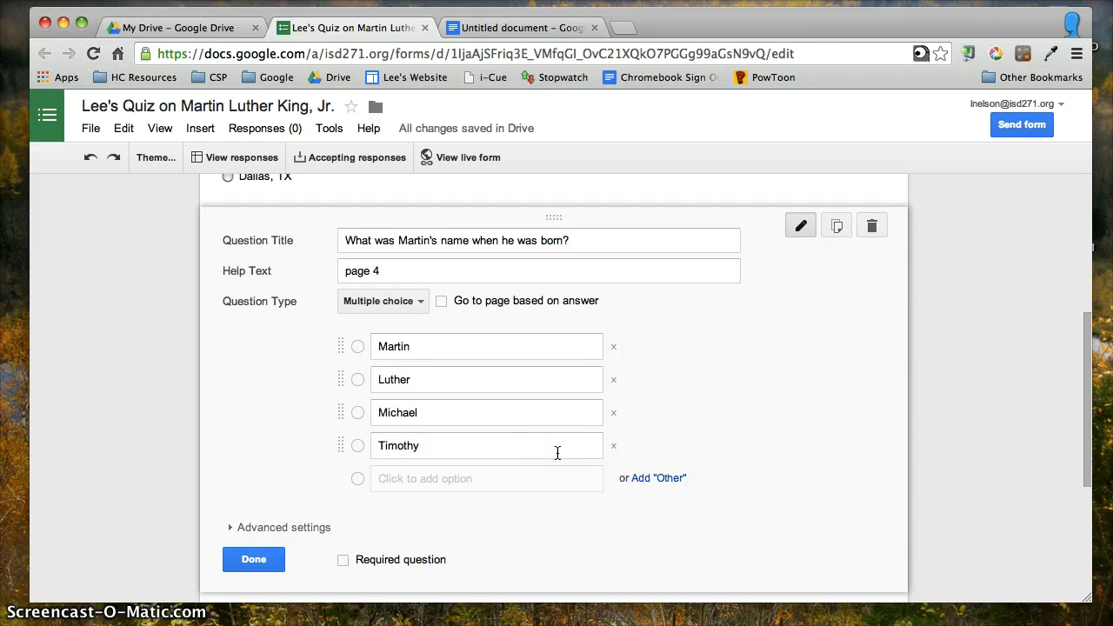
scroll(557, 453, up, 3)
scroll(558, 453, up, 5)
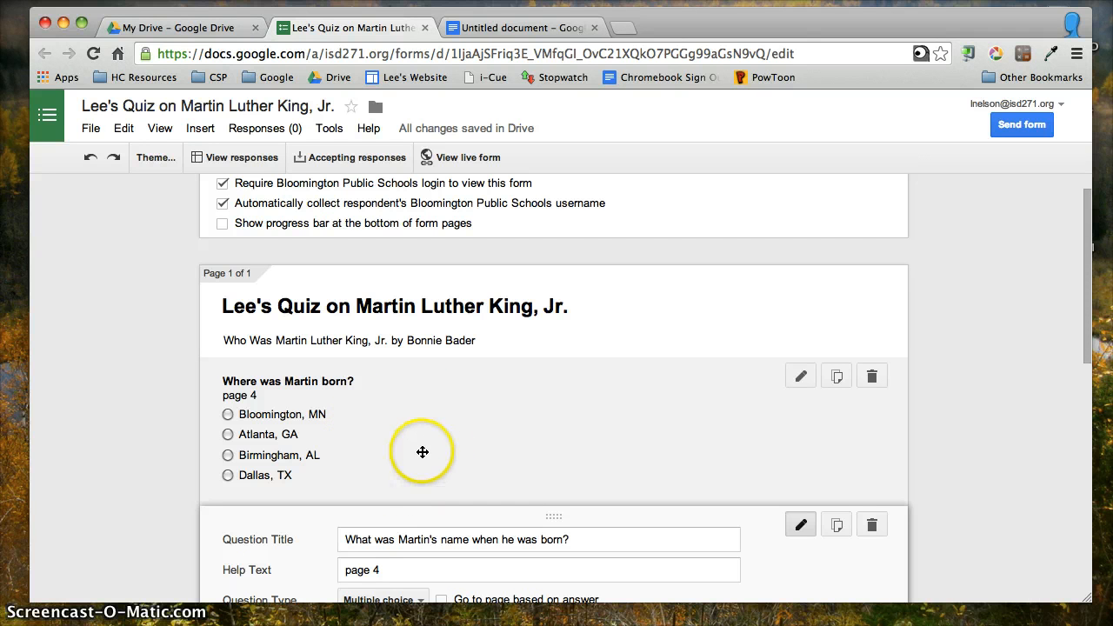
click(801, 379)
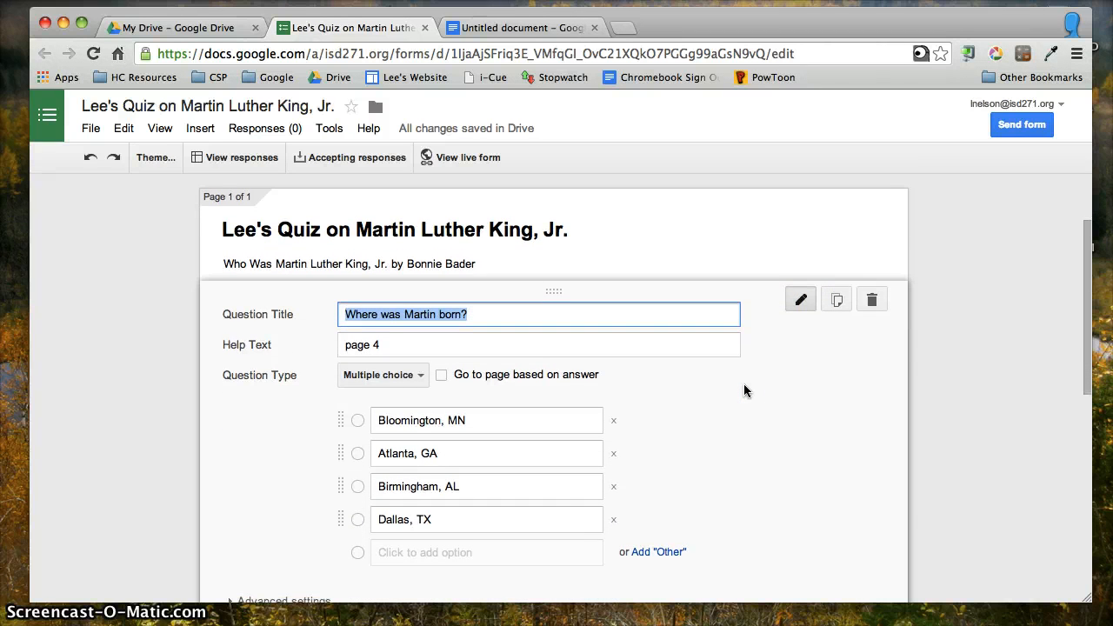
scroll(744, 387, down, 5)
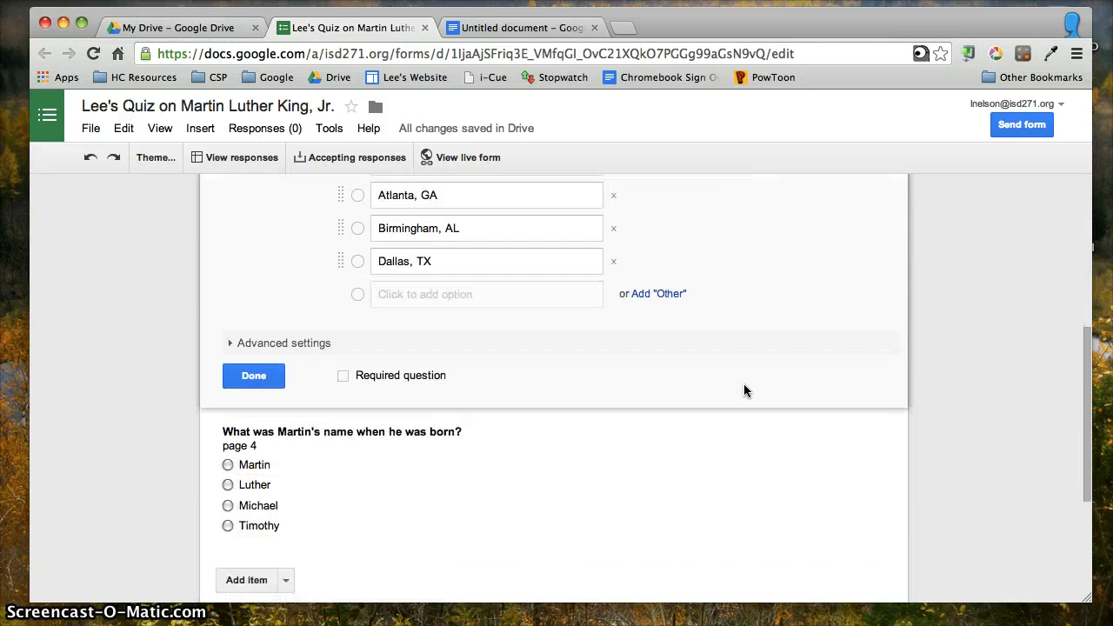
click(666, 328)
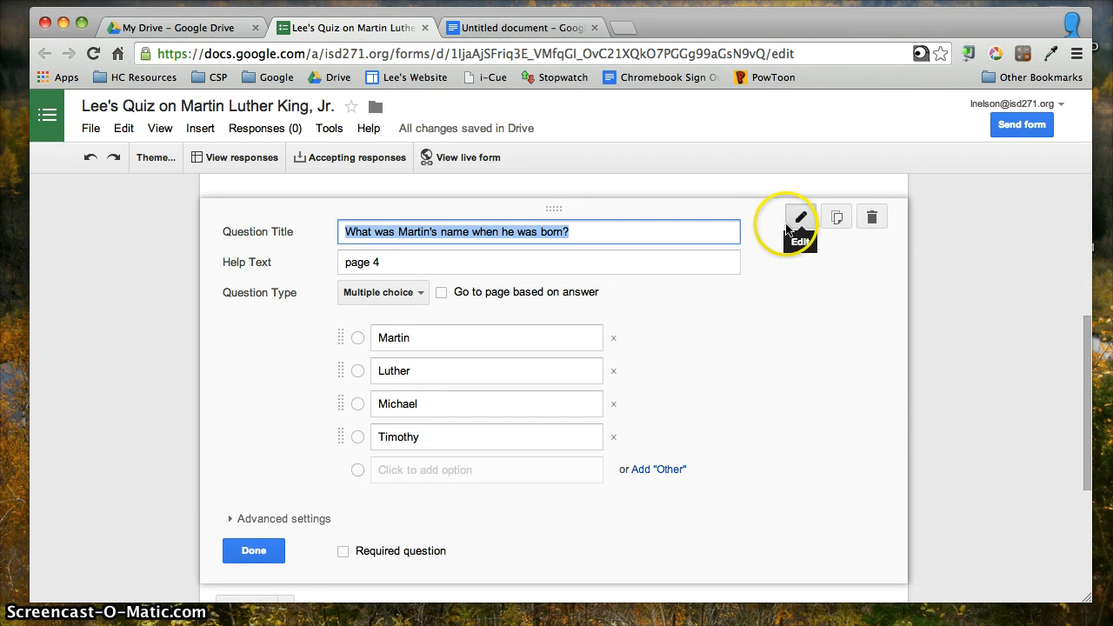
Review both quiz questions and finish editing the birth-name question.
scroll(755, 307, up, 3)
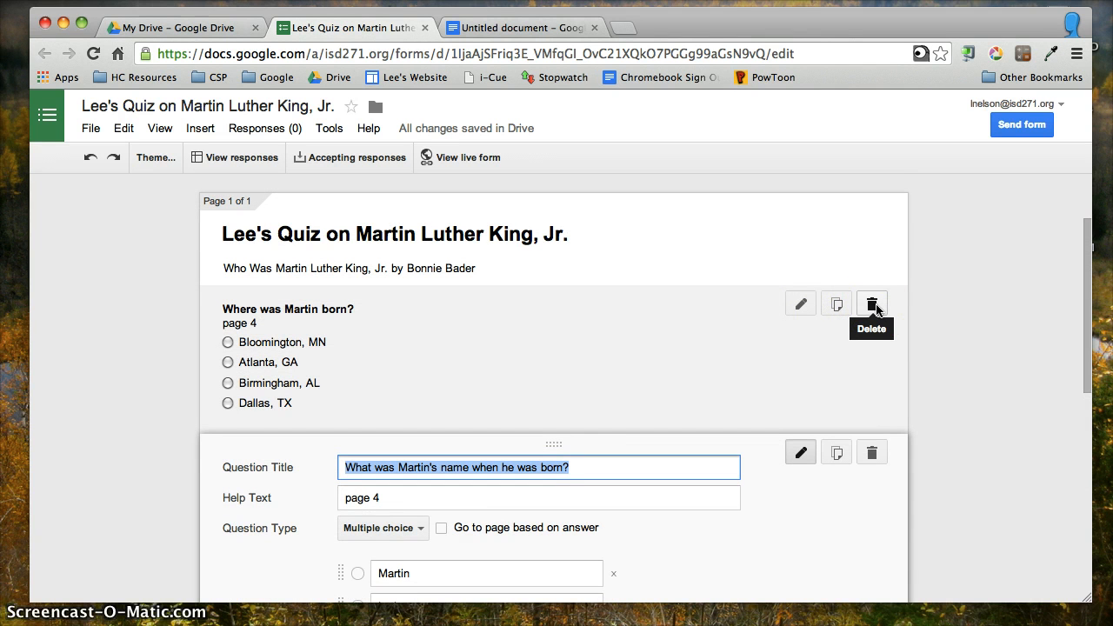
click(639, 335)
scroll(638, 335, down, 5)
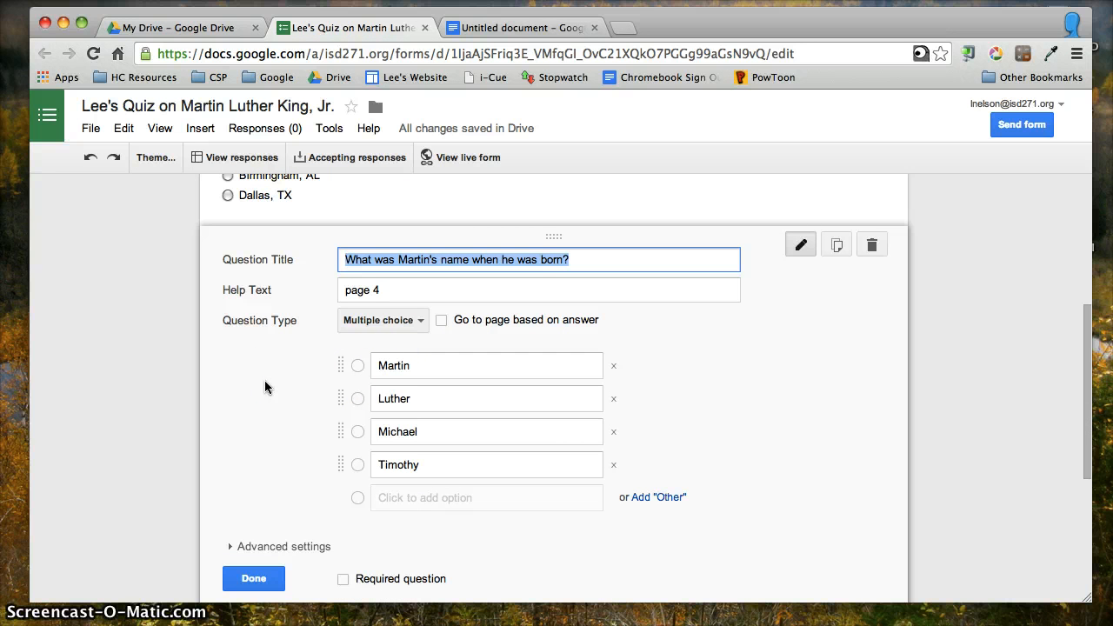
scroll(264, 380, down, 2)
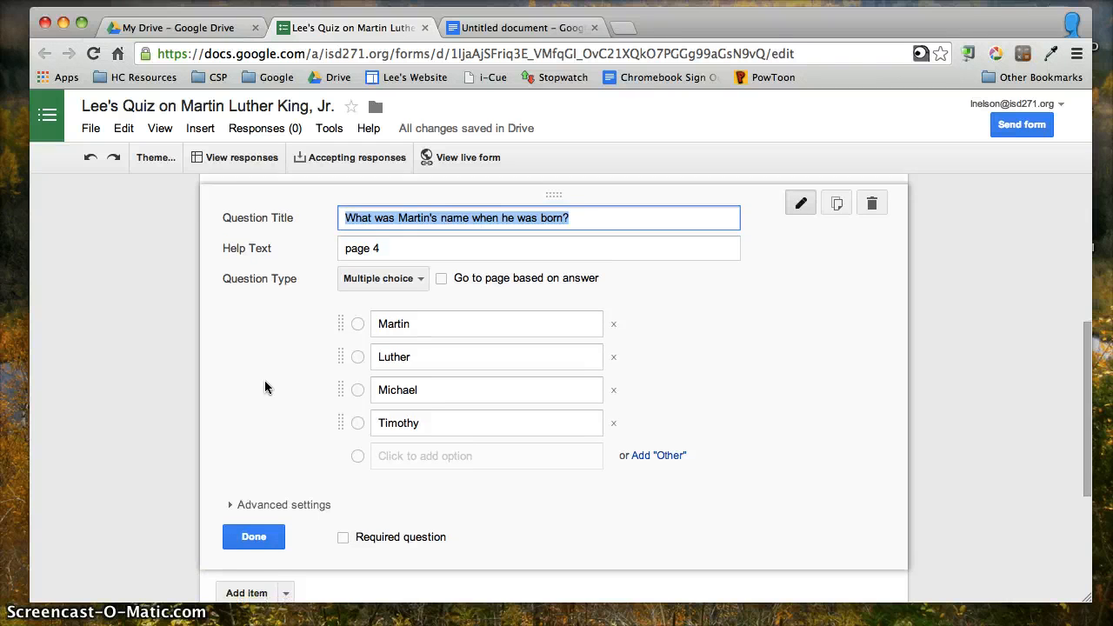
scroll(264, 388, down, 2)
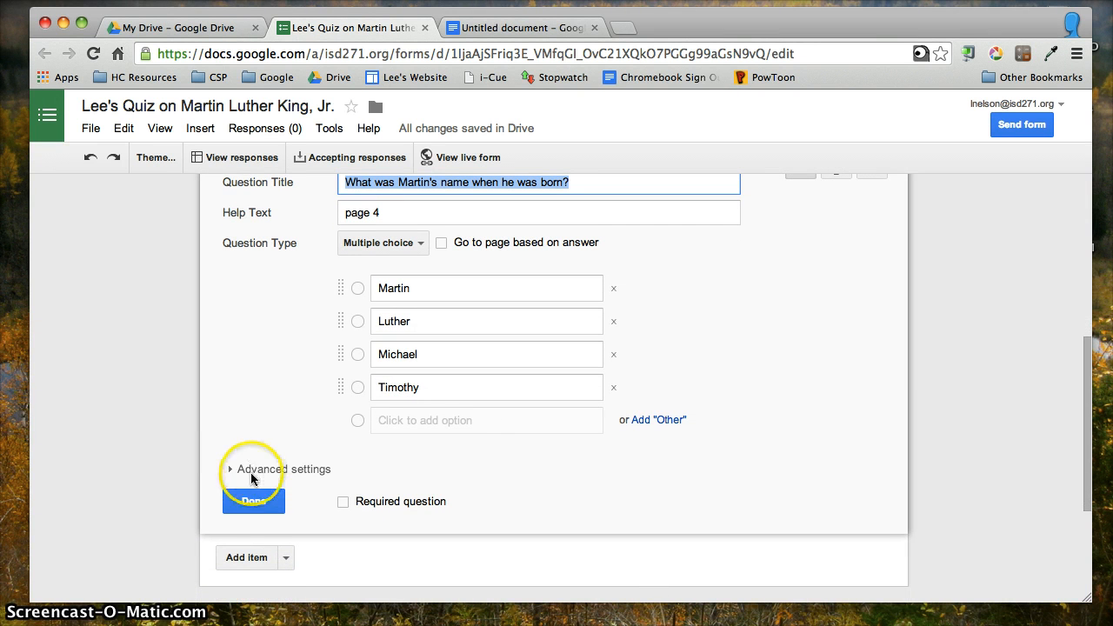
click(254, 502)
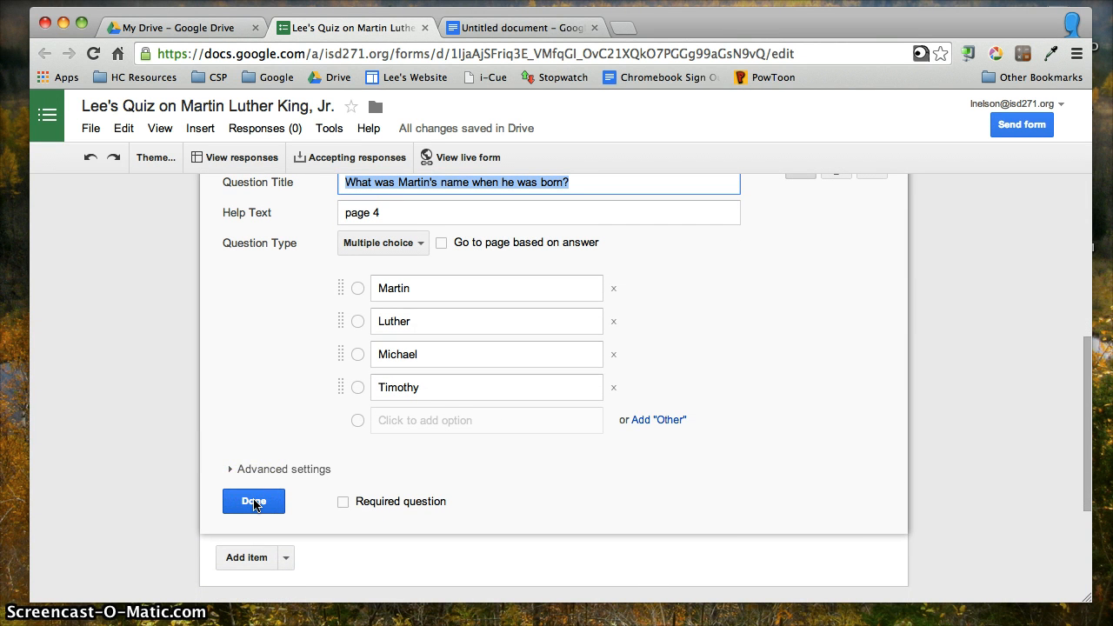
click(254, 502)
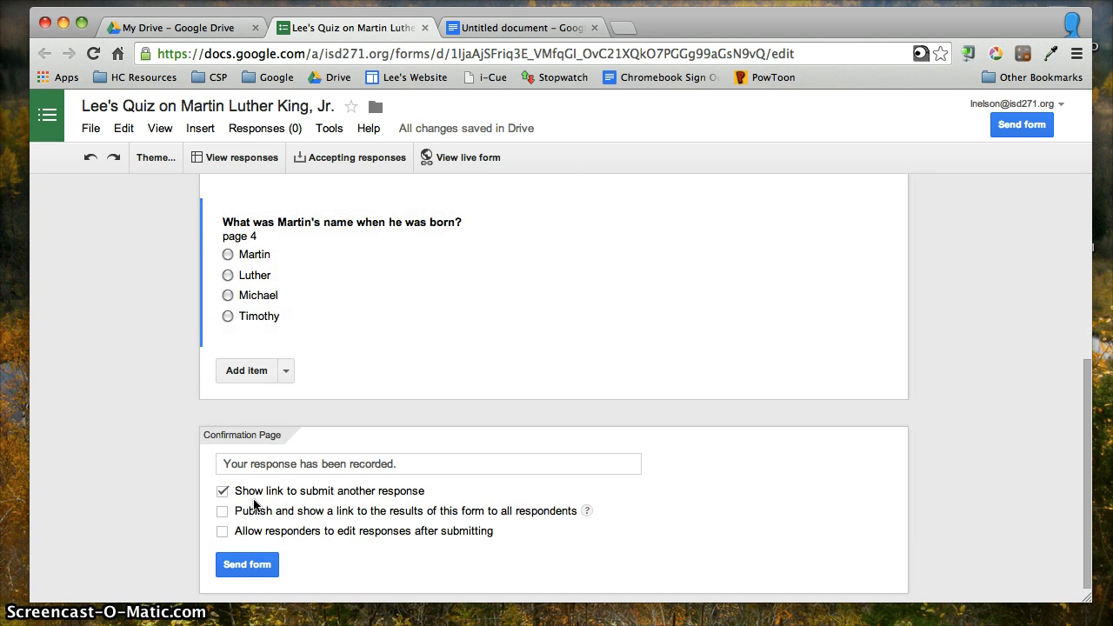
Send the form via email to the form owner's address, entered as the recipient.
click(250, 566)
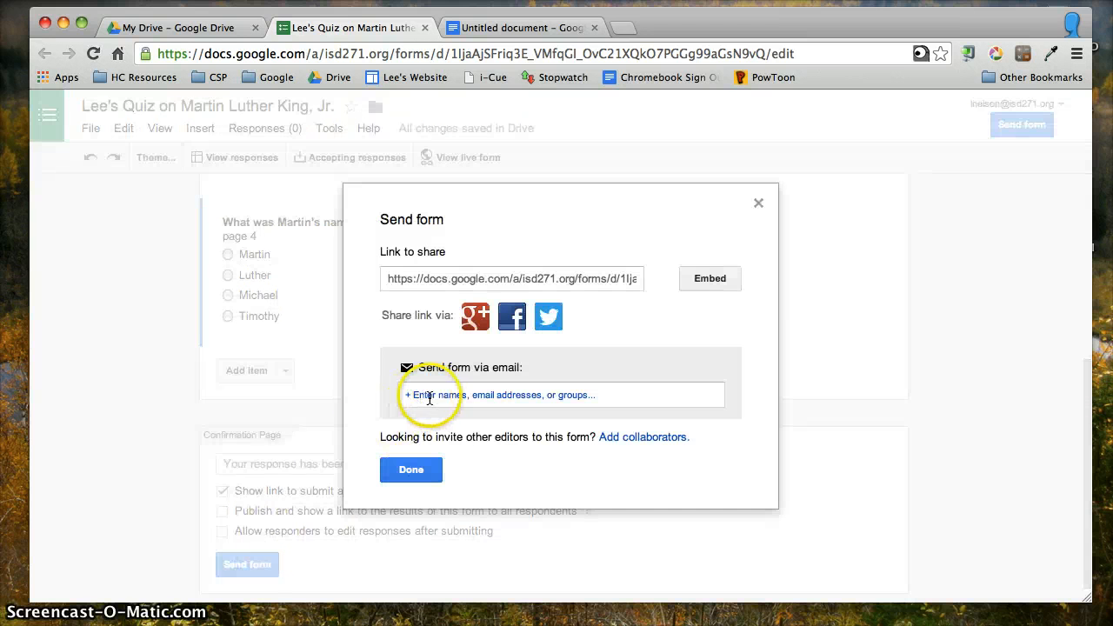
click(430, 398)
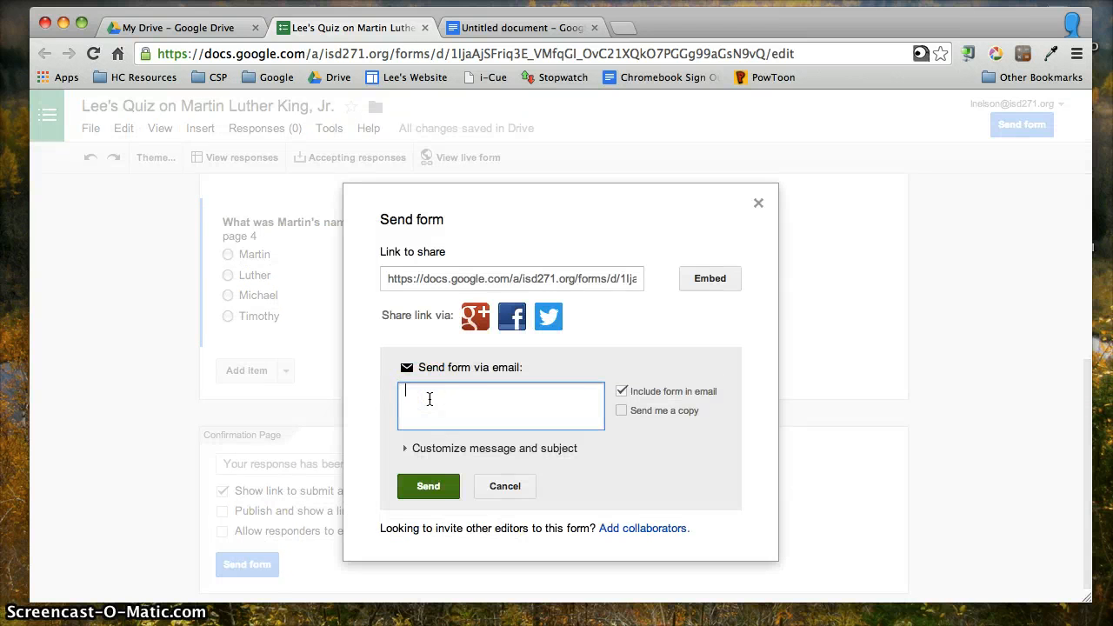
text(lee ne)
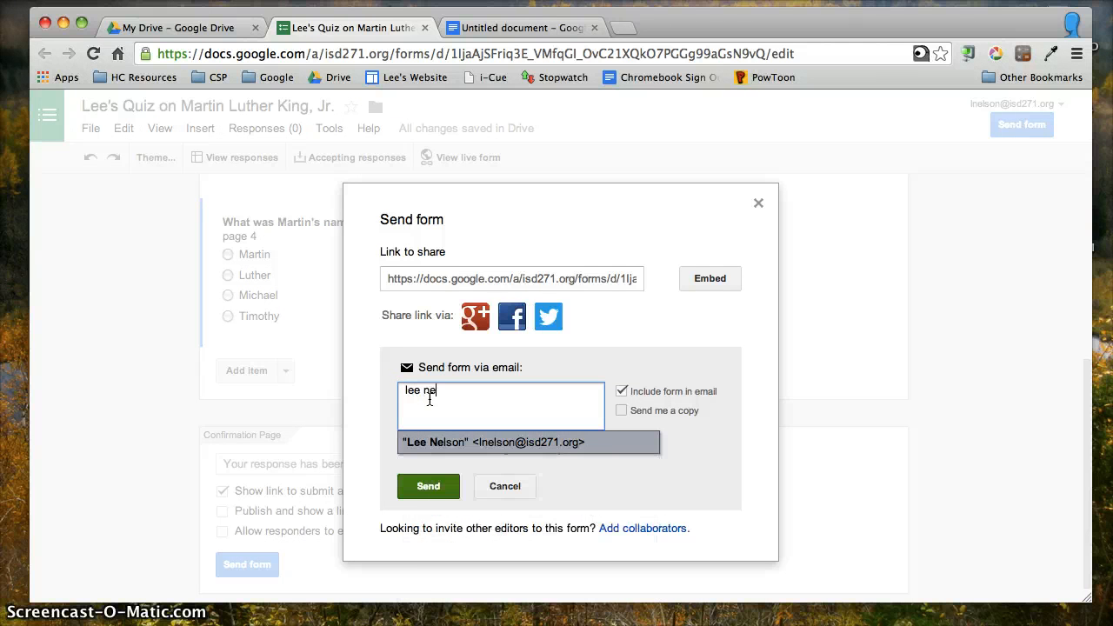
click(449, 443)
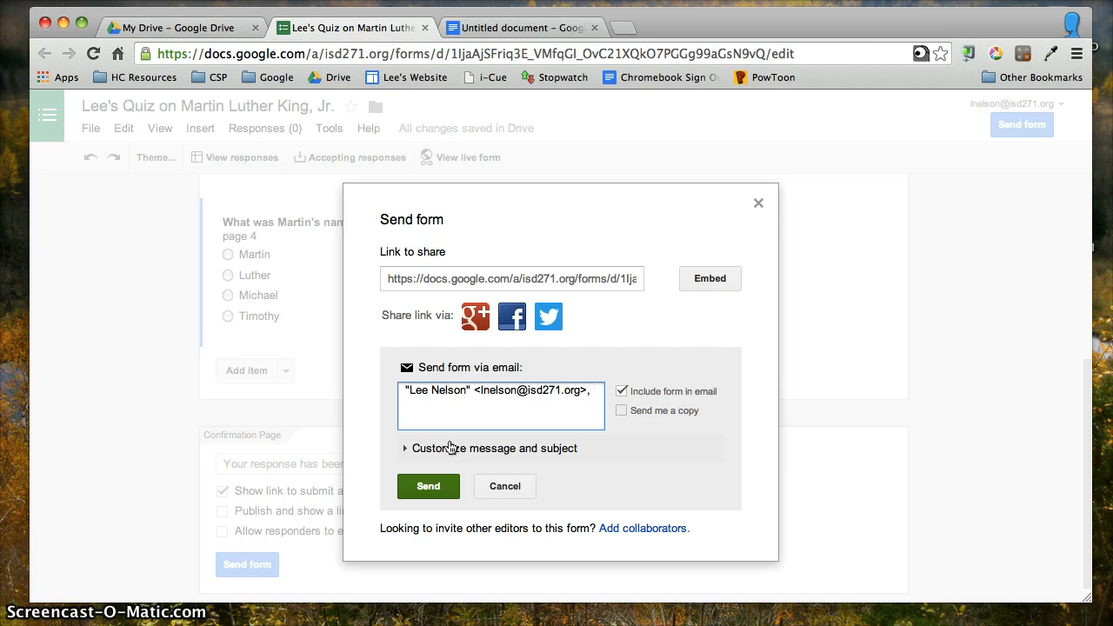
click(444, 393)
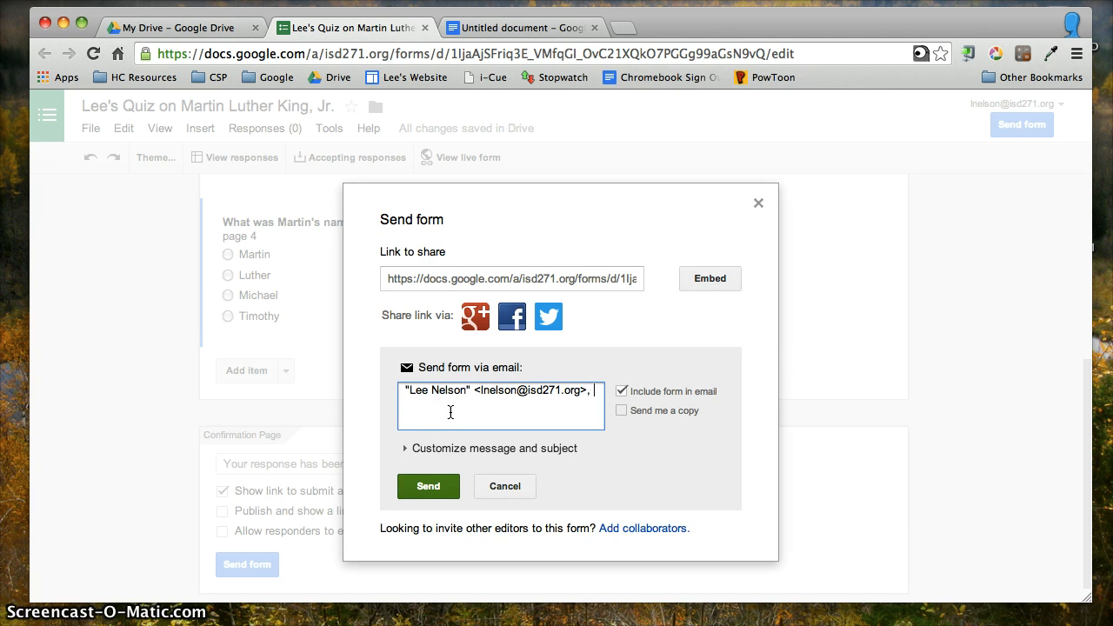
click(430, 484)
click(428, 486)
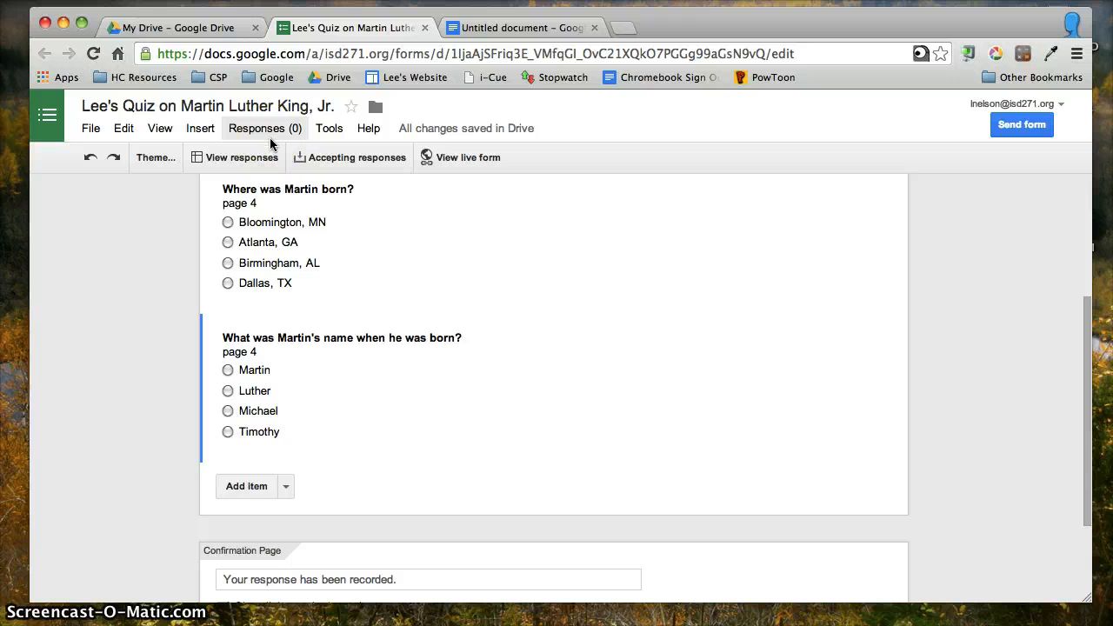
Submit a response in the live form with "Atlanta, GA" as the birthplace and "Michael" as the birth name.
click(473, 165)
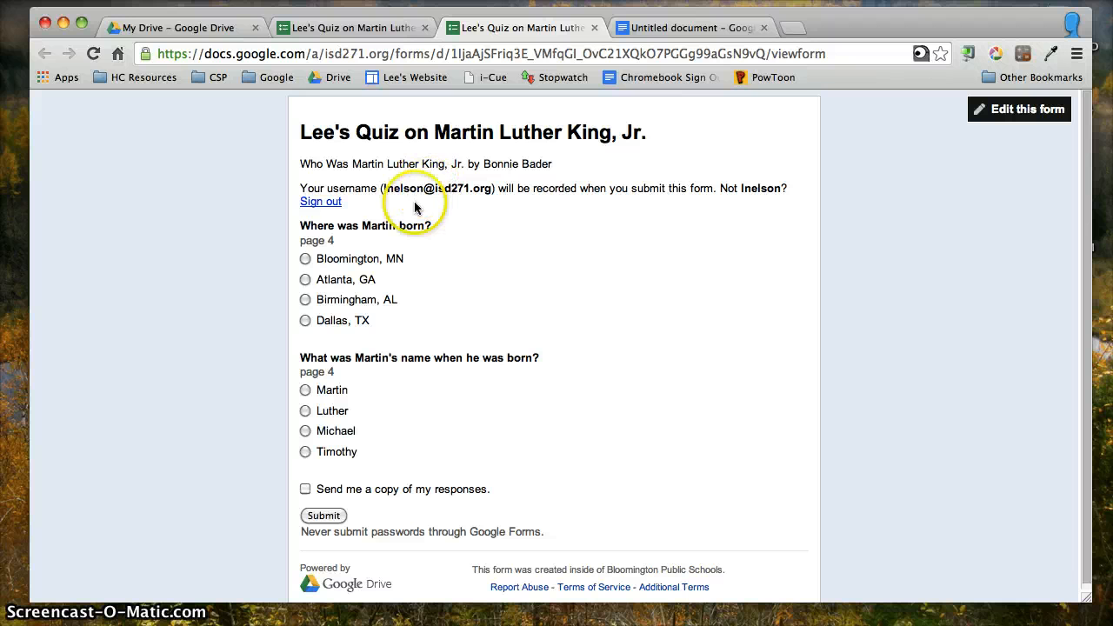
click(305, 280)
scroll(306, 280, down, 1)
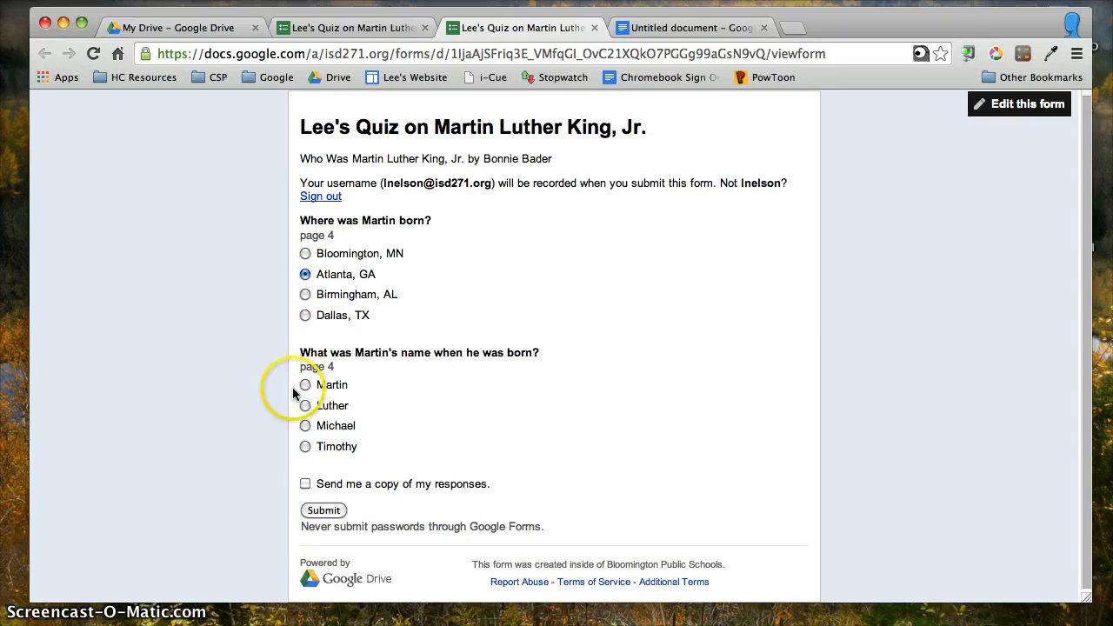
click(306, 426)
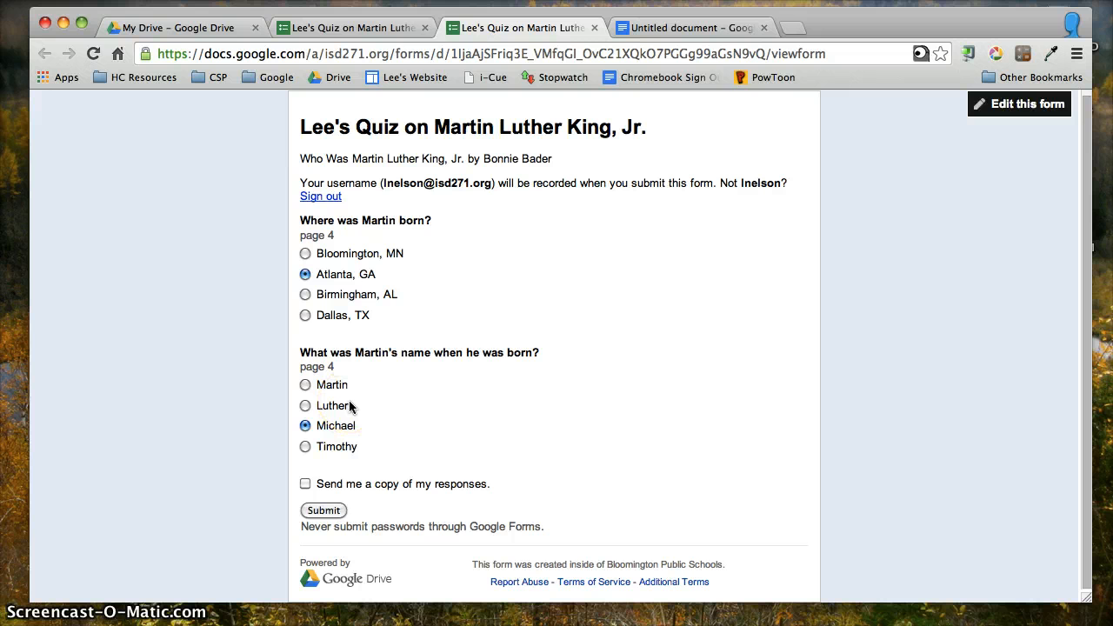
click(329, 512)
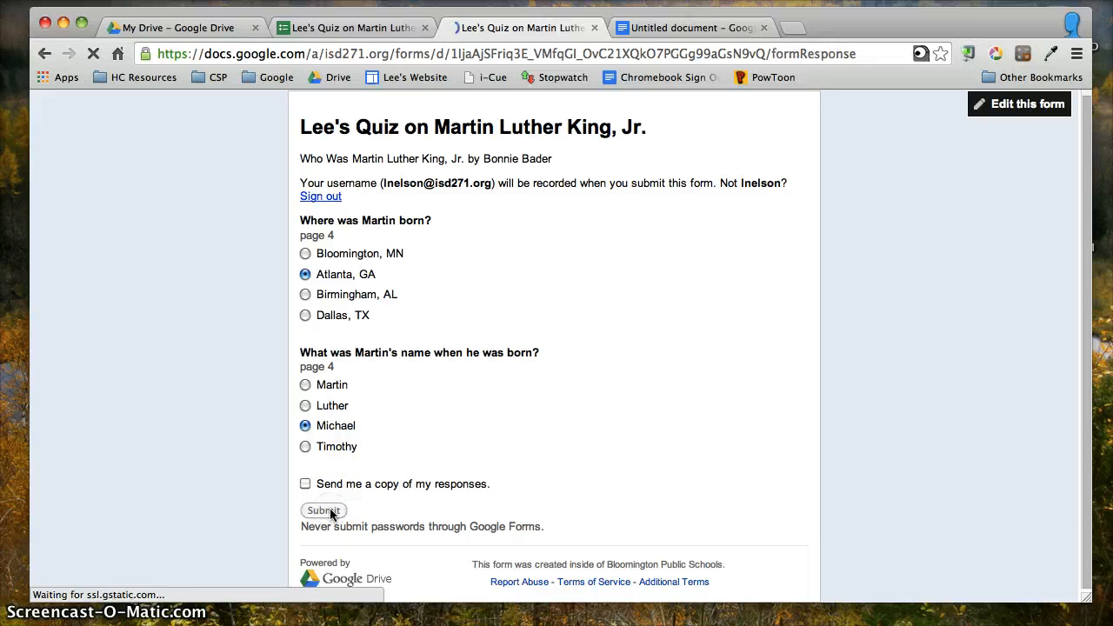